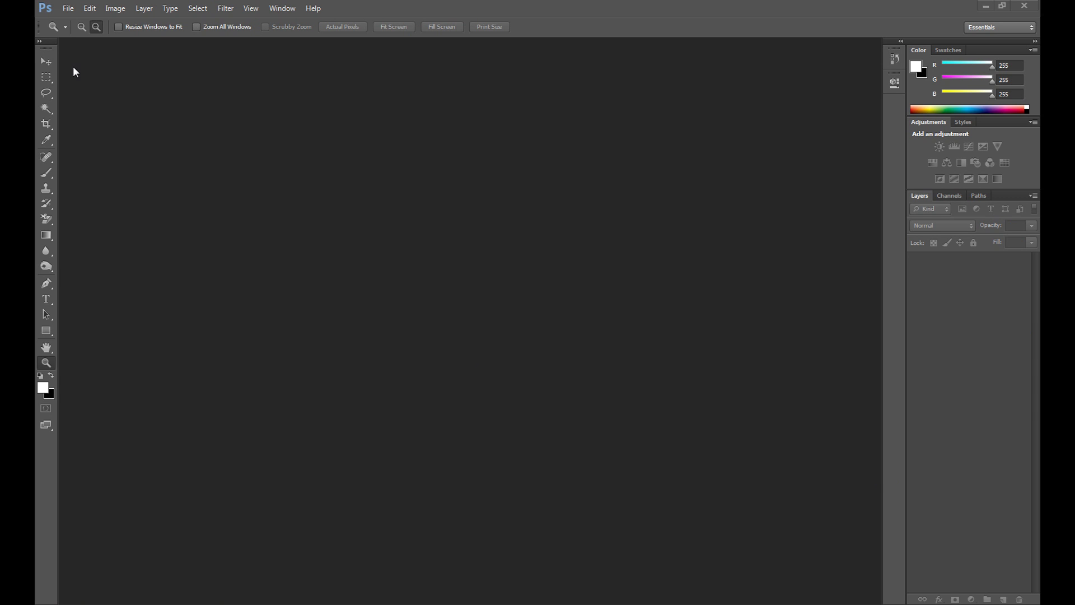
- Create a new 1000 × 500 px, 72 ppi document using the black background colour as contents
click(70, 8)
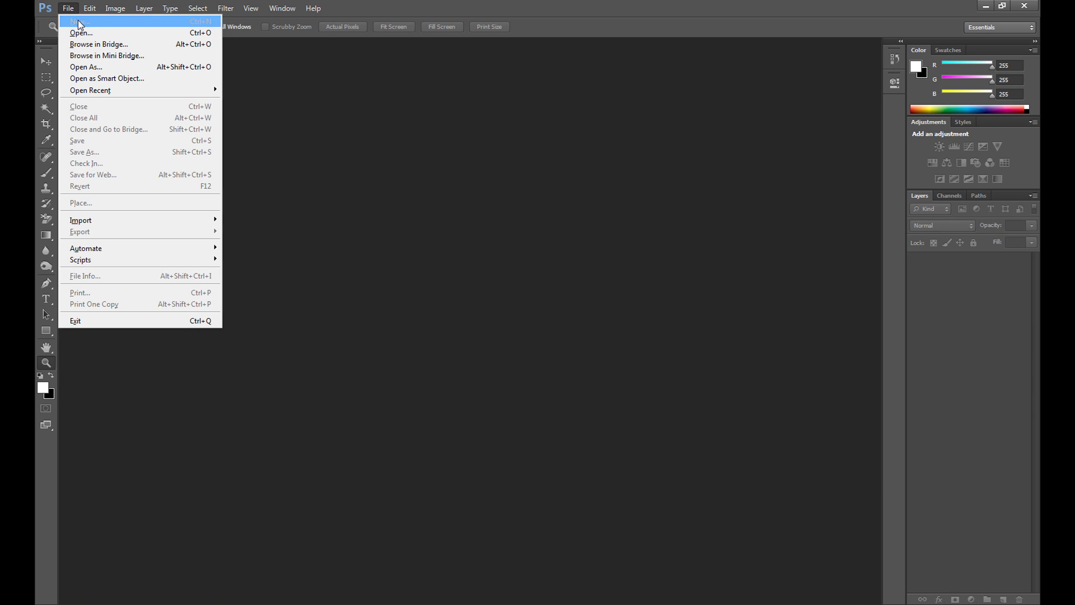
click(78, 21)
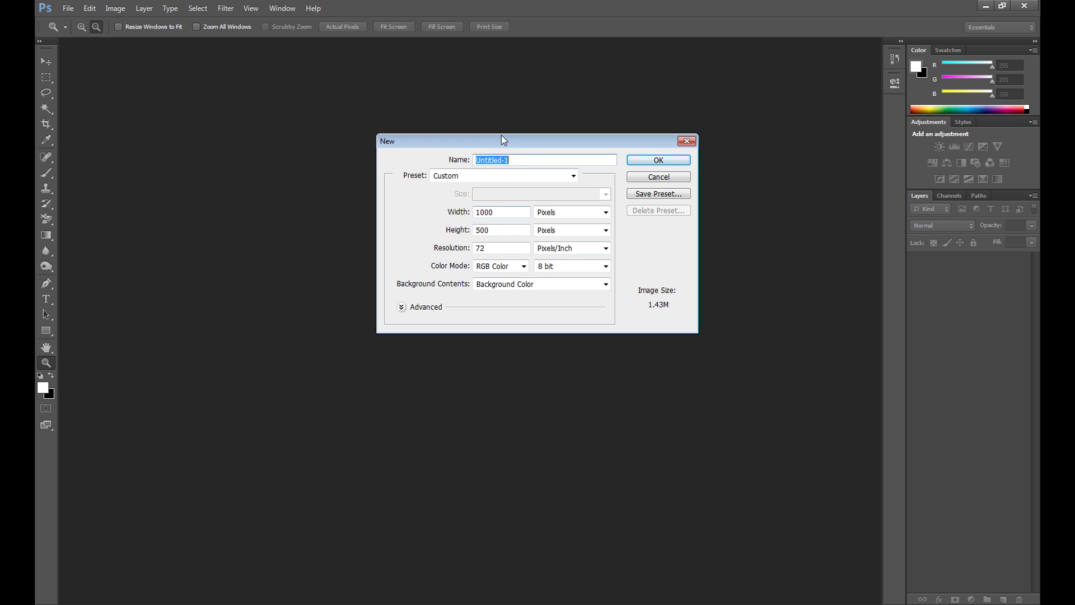
drag(502, 136, 502, 145)
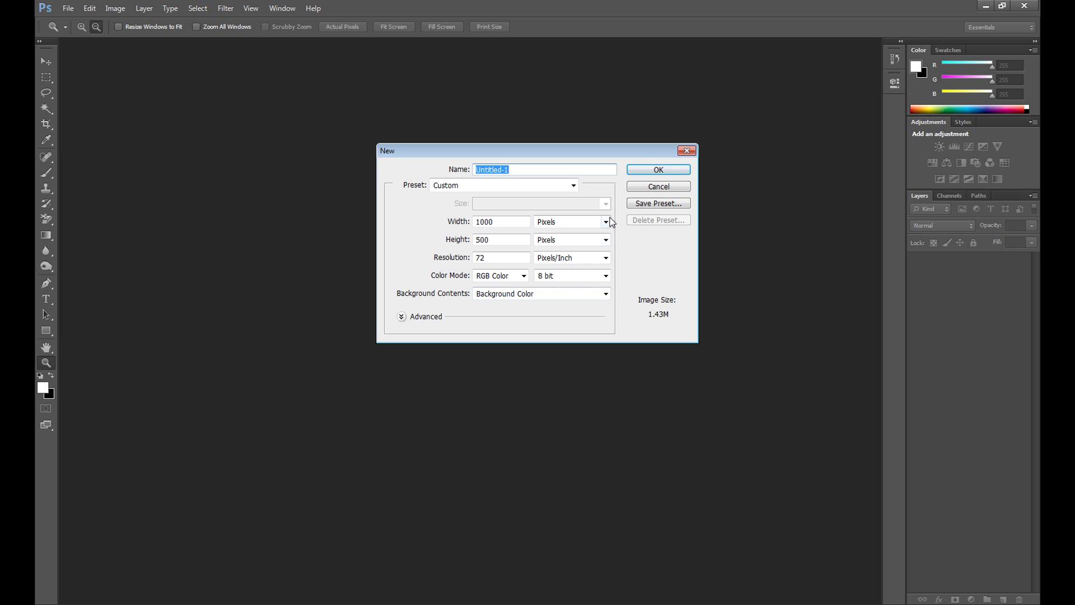
key(Return)
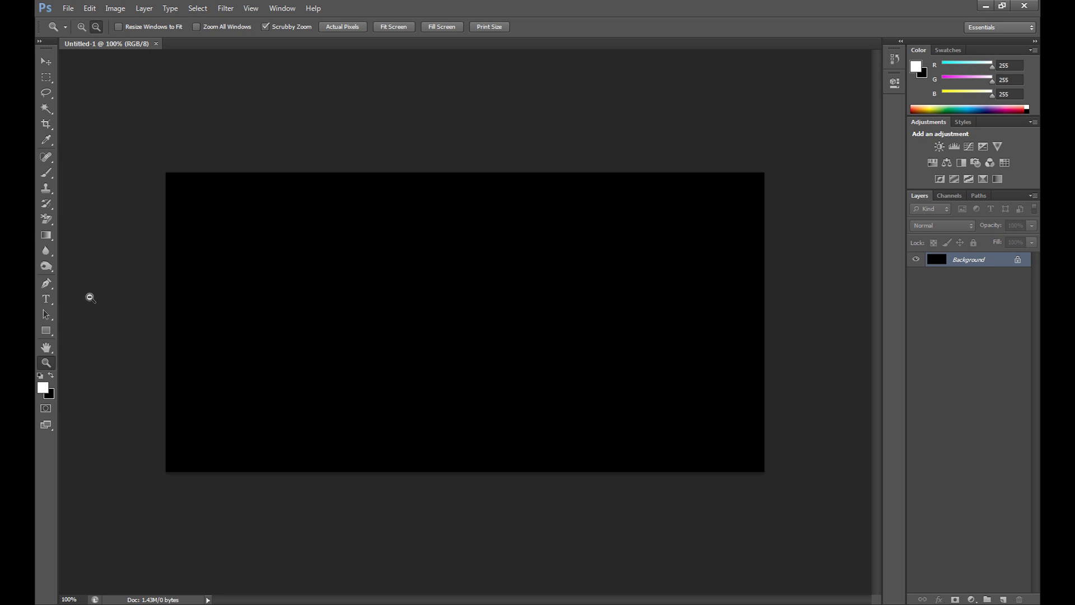
- Draw a text box across the canvas and keep Arial at 200 pt
click(46, 298)
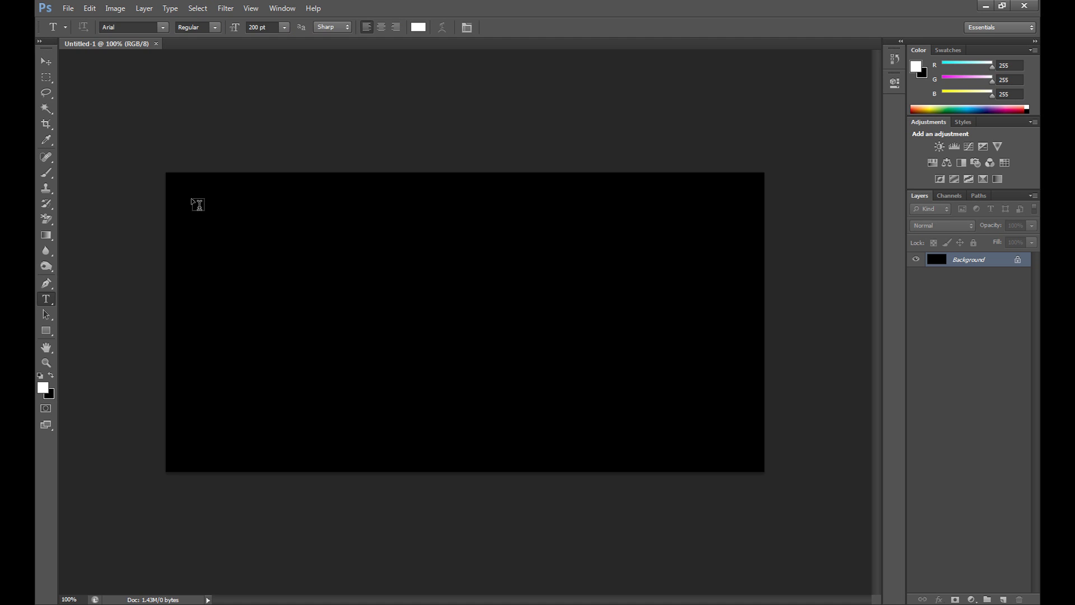
drag(200, 204, 731, 428)
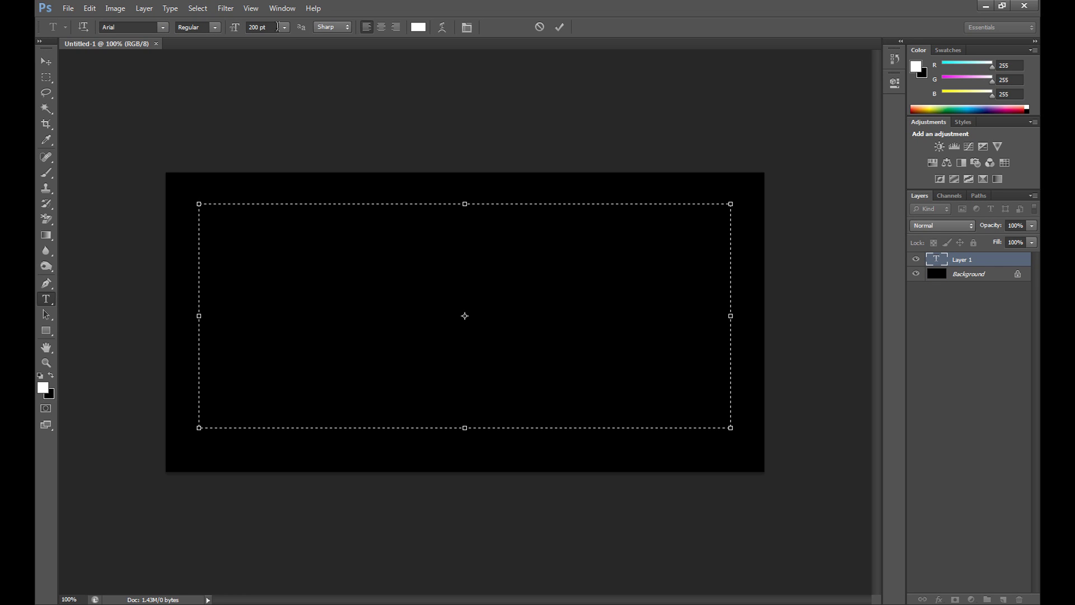
click(161, 28)
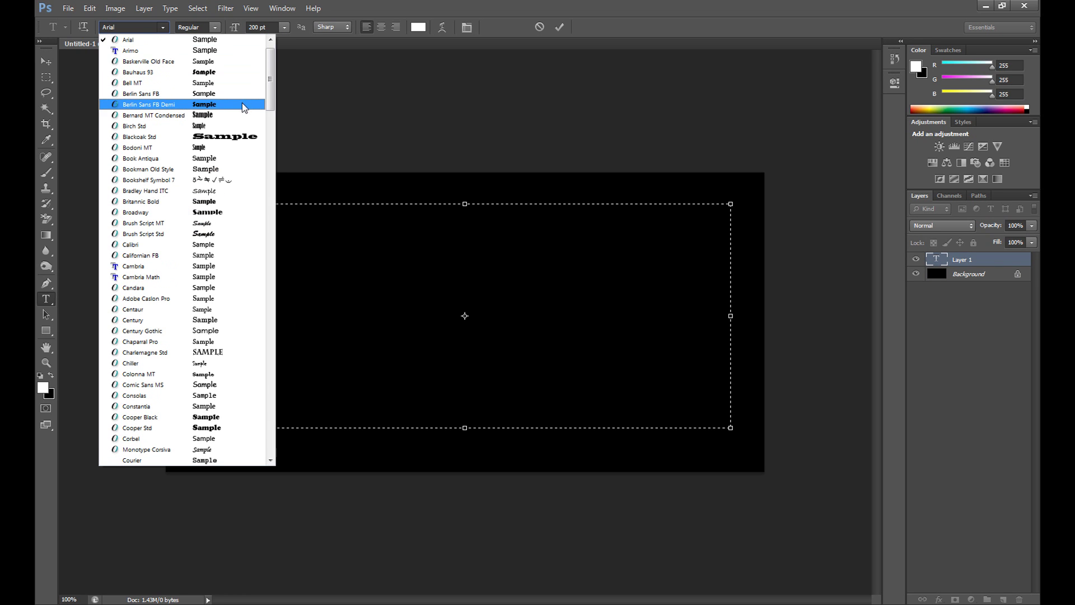
click(163, 40)
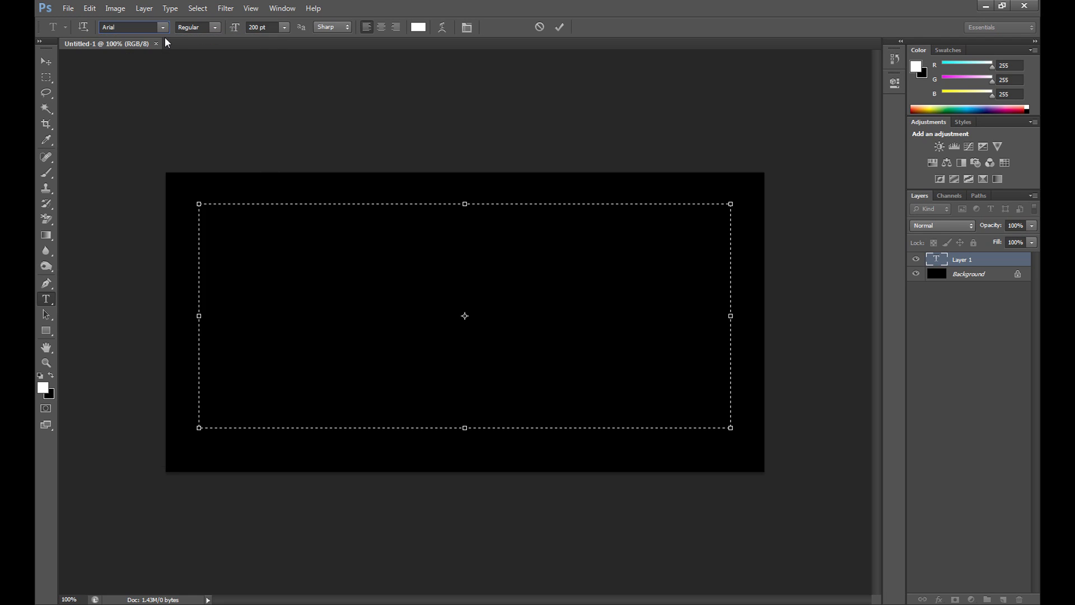
click(284, 27)
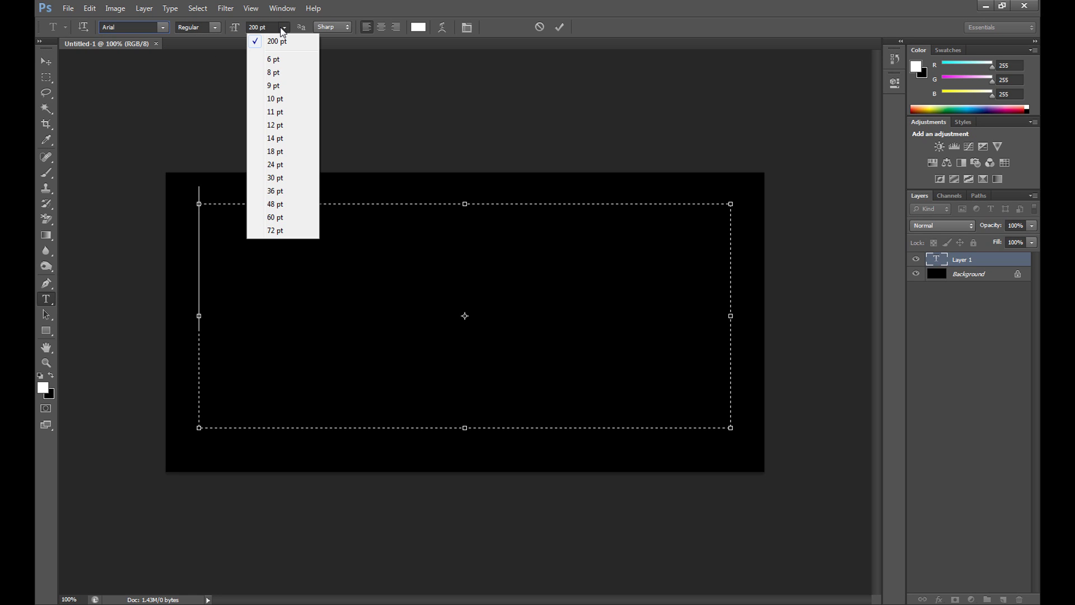
click(282, 29)
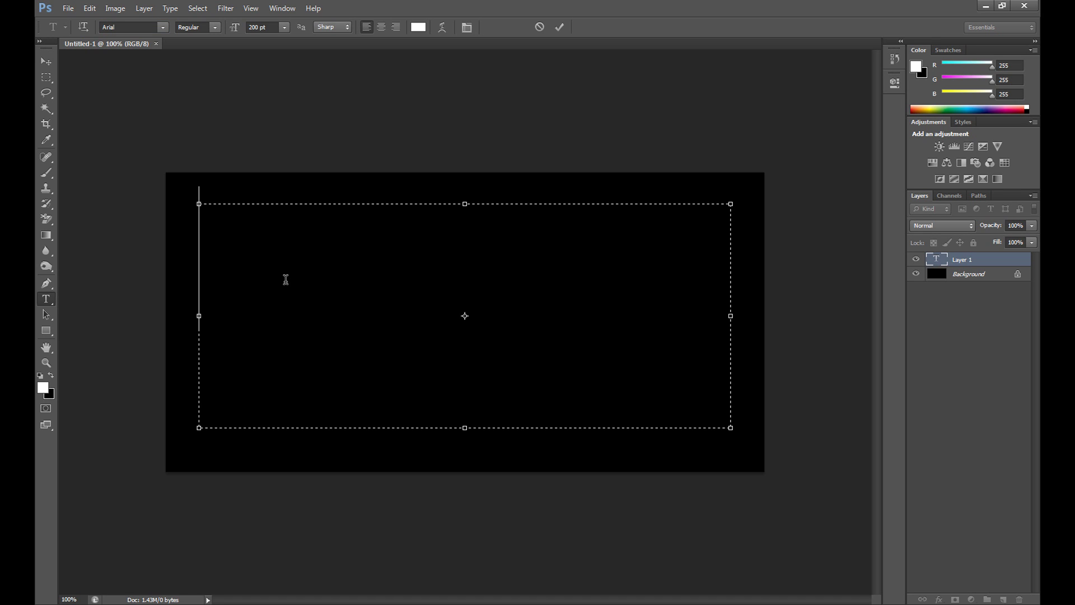
- Type 'NEON' in capitals and centre the text on the canvas
text(N)
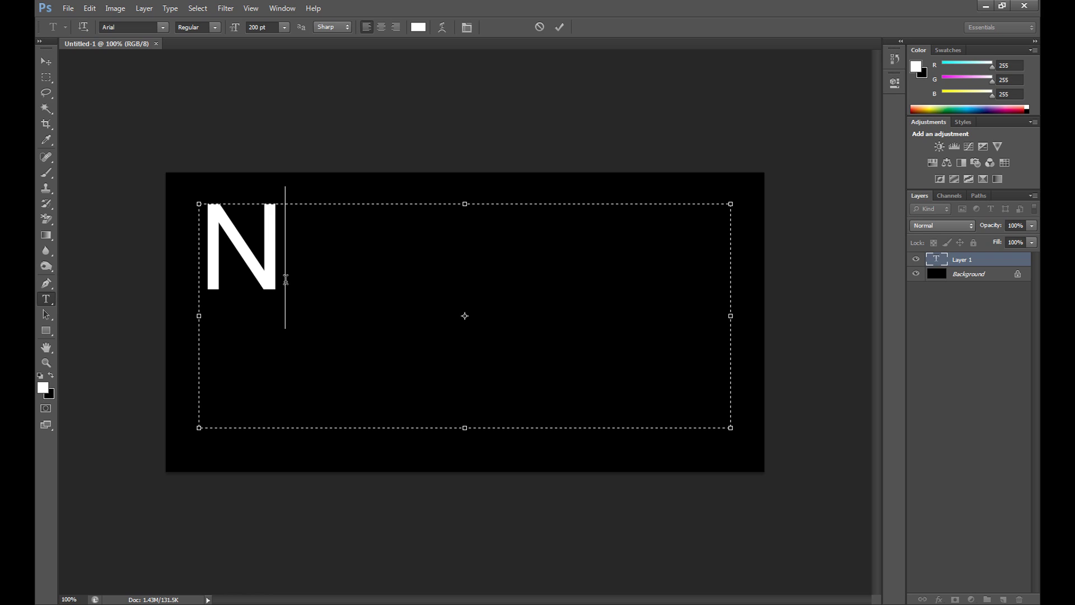
text(eo)
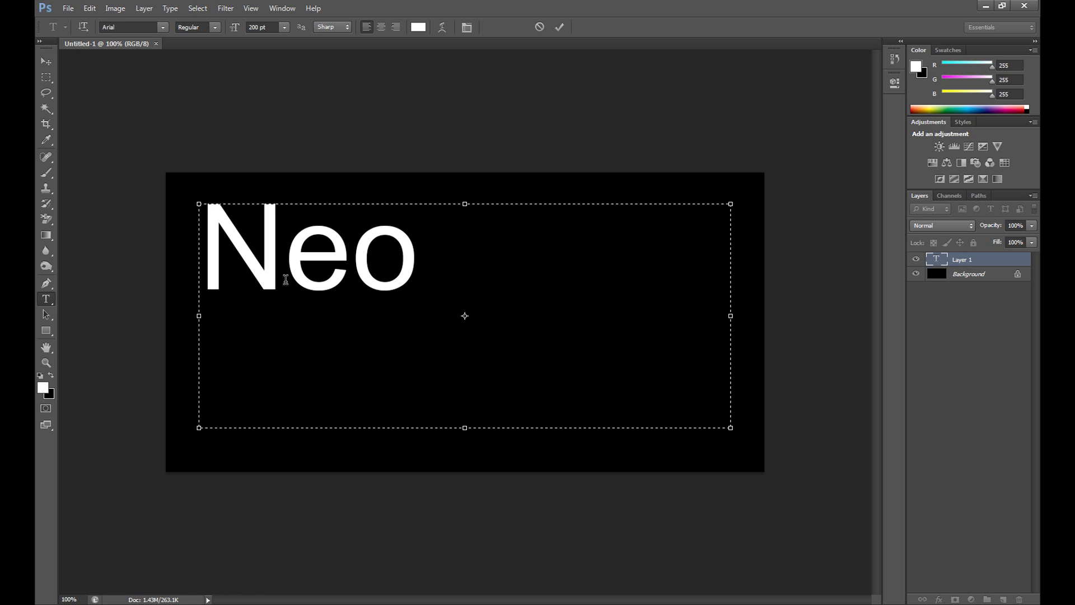
key(BackSpace)
key(BackSpace)
text(EOI)
key(BackSpace)
text(N)
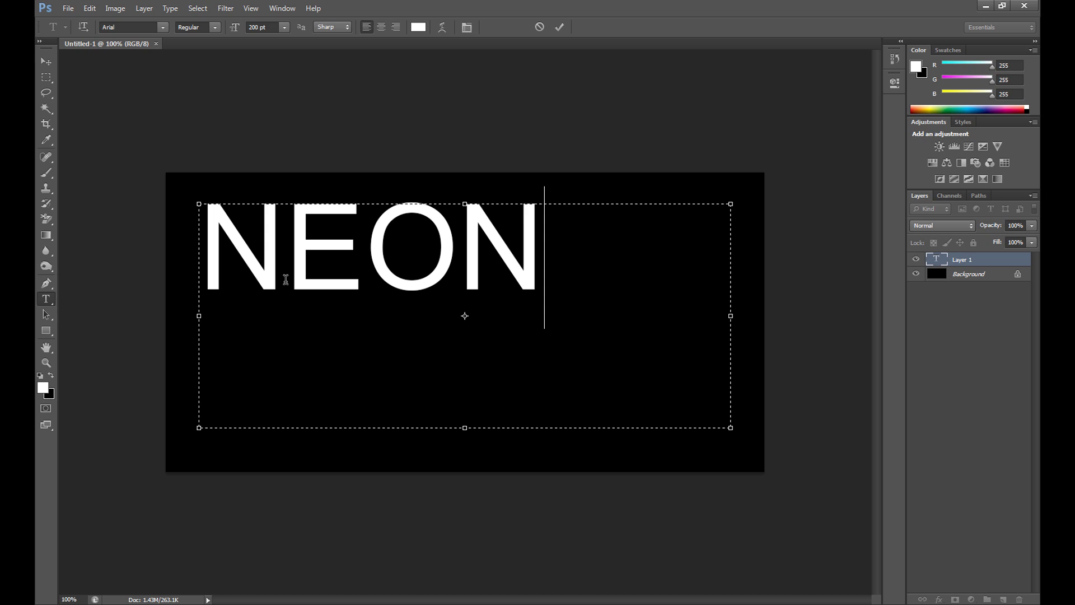
click(46, 61)
drag(387, 258, 412, 301)
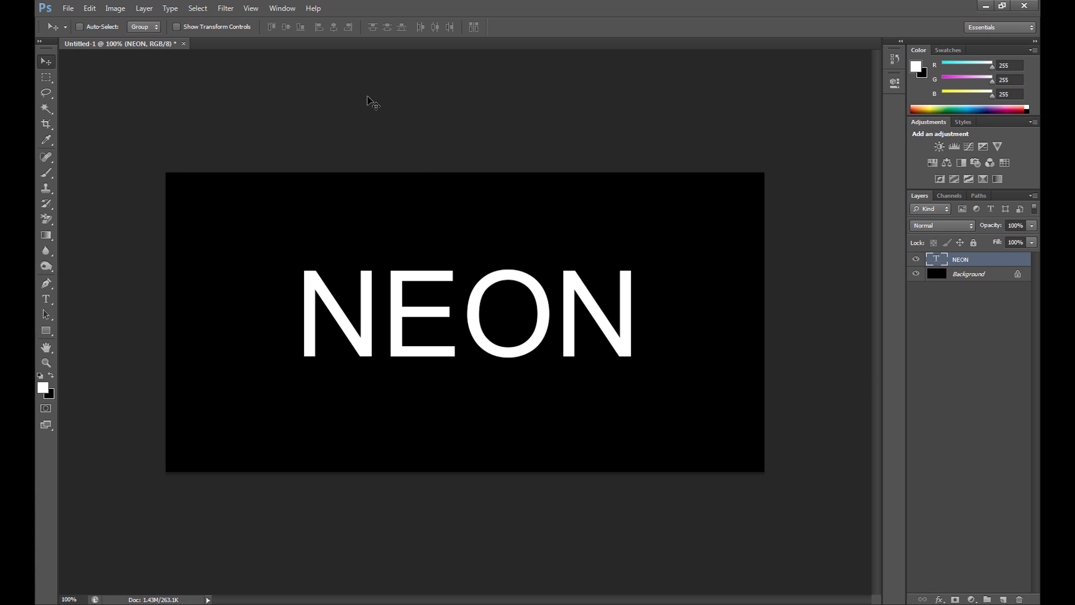
- Apply the Pixelate > Fragment filter to the NEON text, rasterizing the type layer
click(227, 8)
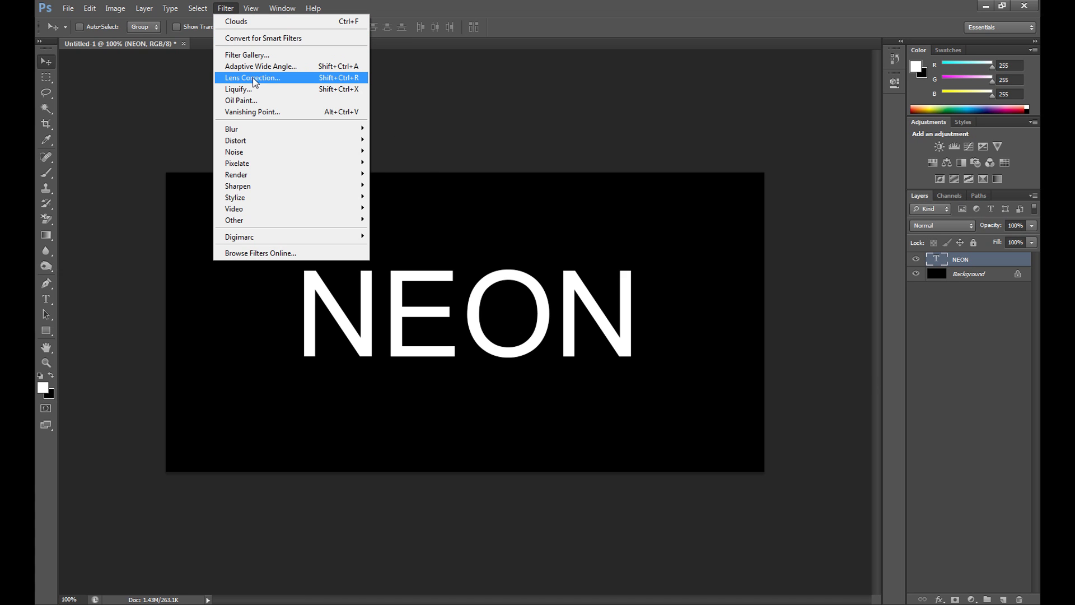
mouse_move(286, 162)
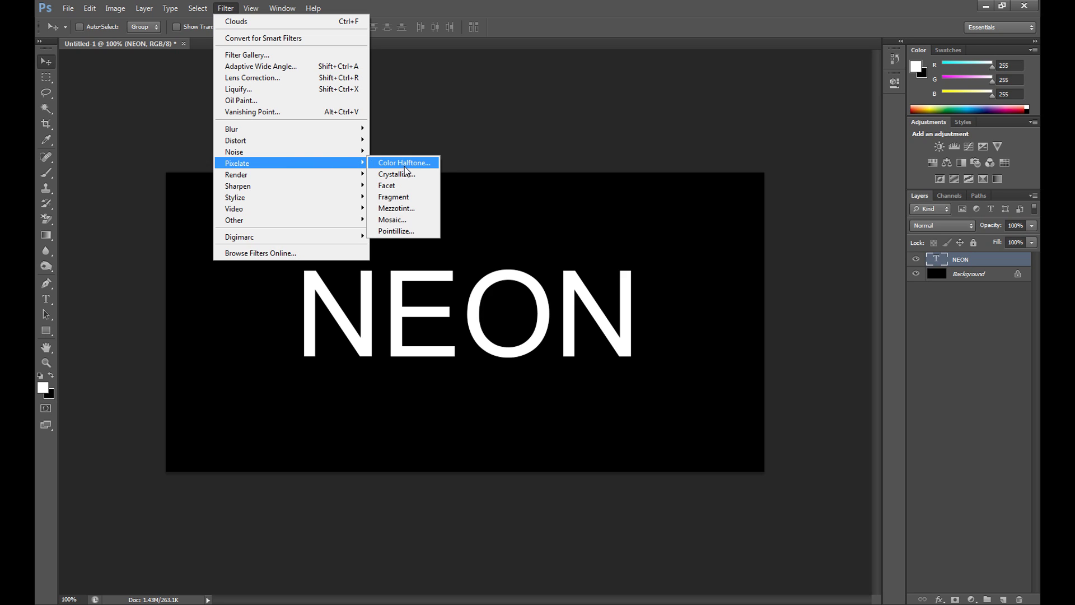
click(408, 199)
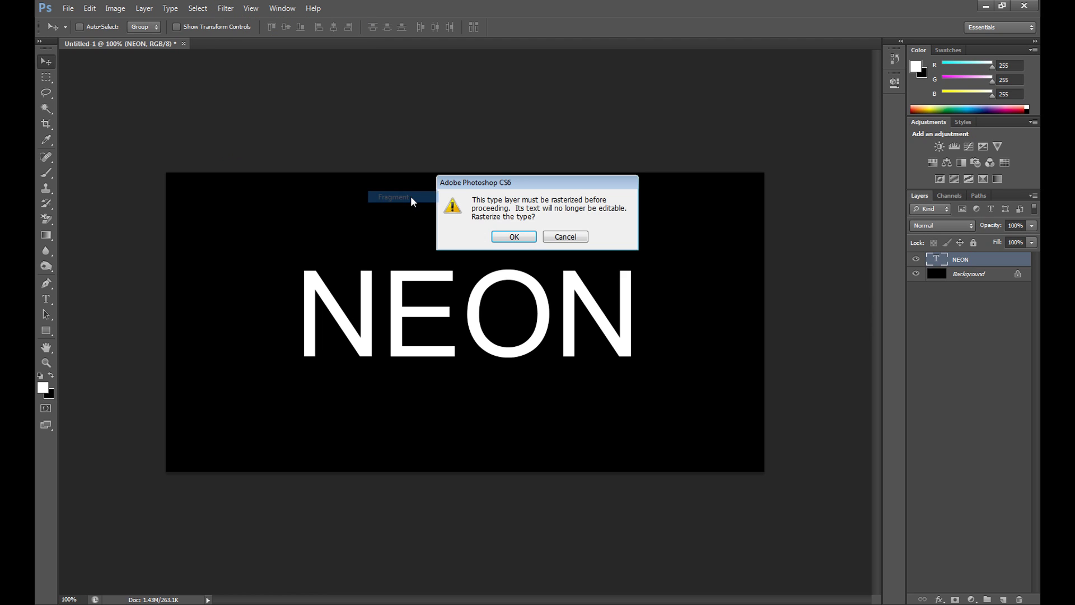
click(513, 237)
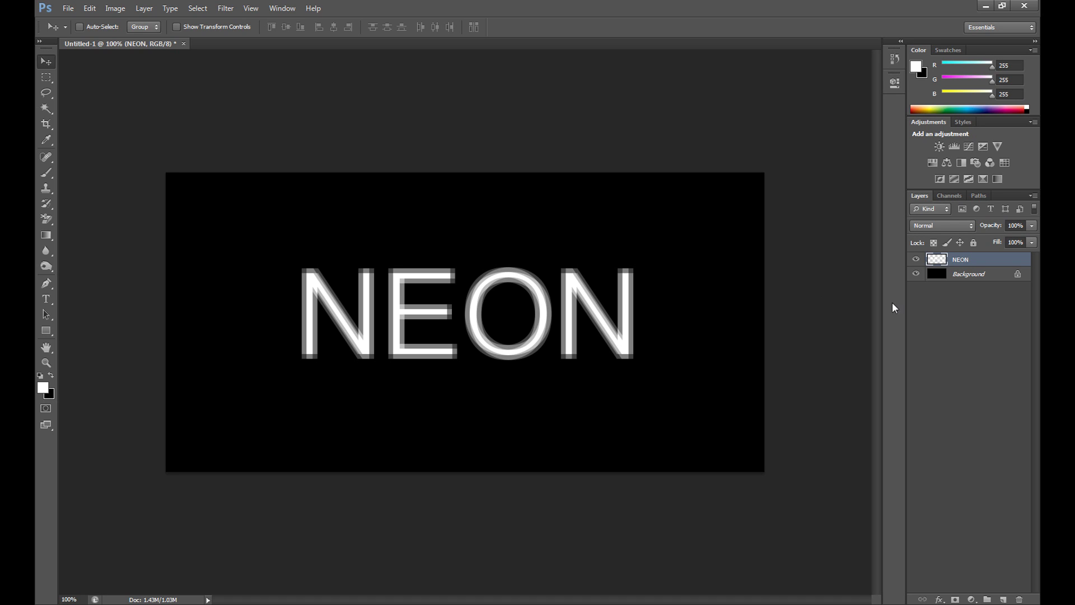
- Select both the NEON and Background layers and merge them into one
click(976, 274)
click(973, 261)
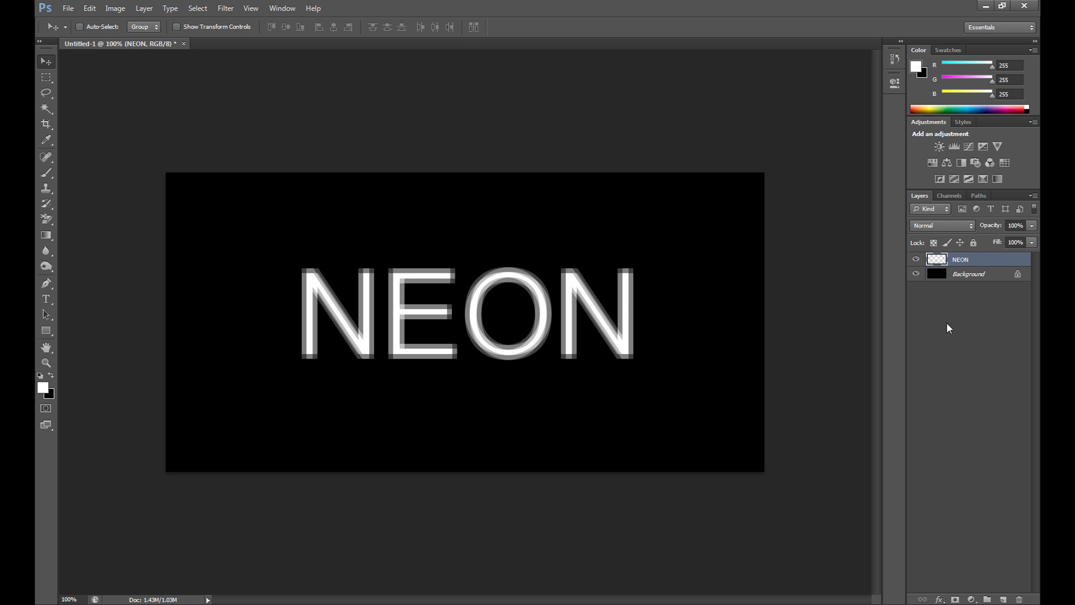
shift+click(969, 275)
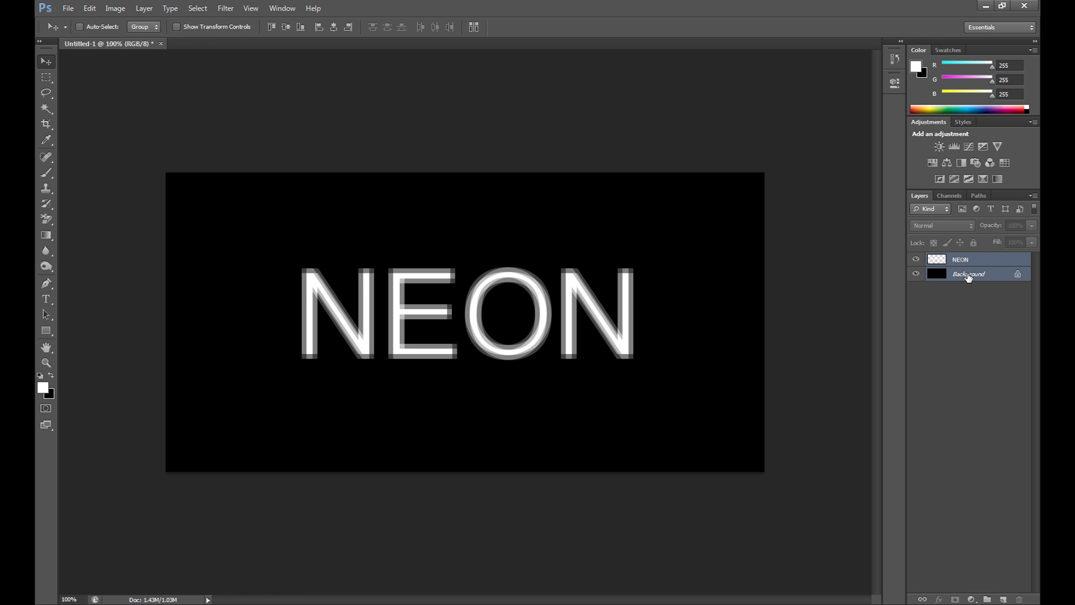
right_click(968, 276)
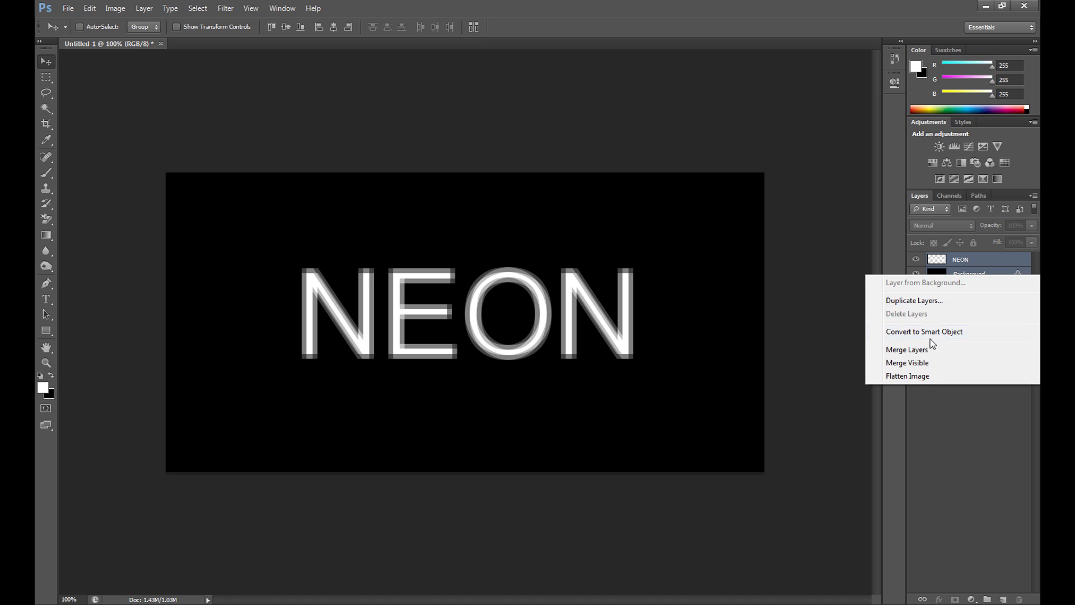
click(938, 357)
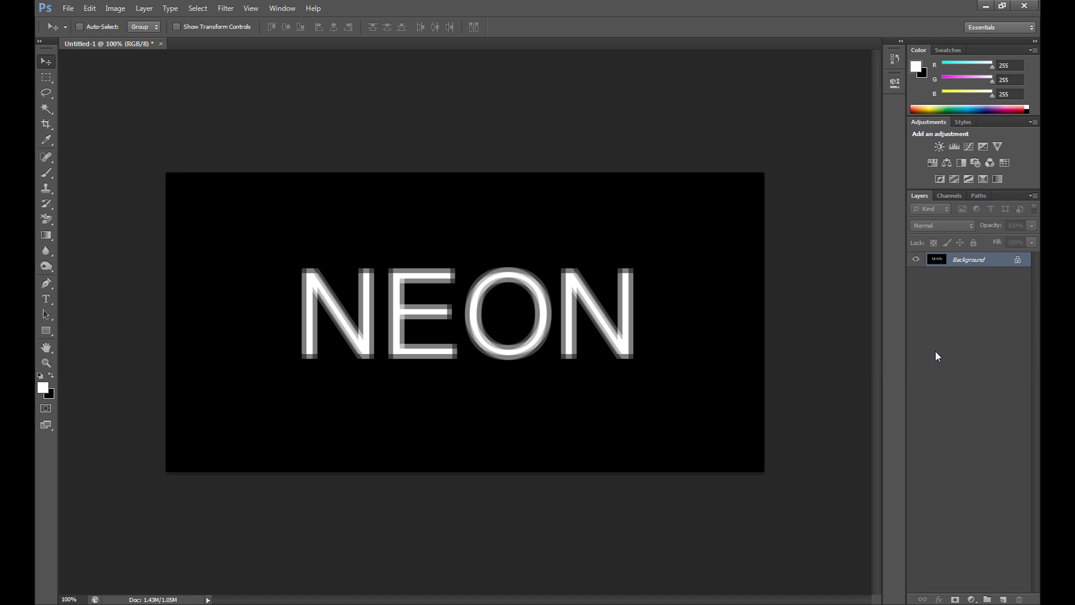
- Apply Filter Gallery's Stylize > Glowing Edges with edge width 1, brightness 8, smoothness 1
click(227, 8)
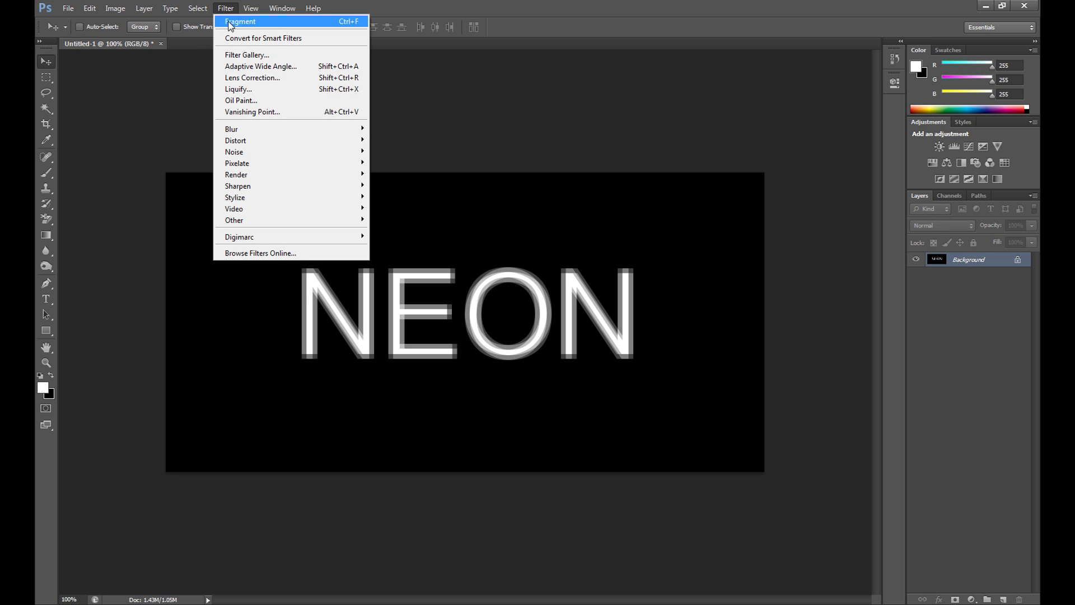
click(256, 55)
click(727, 84)
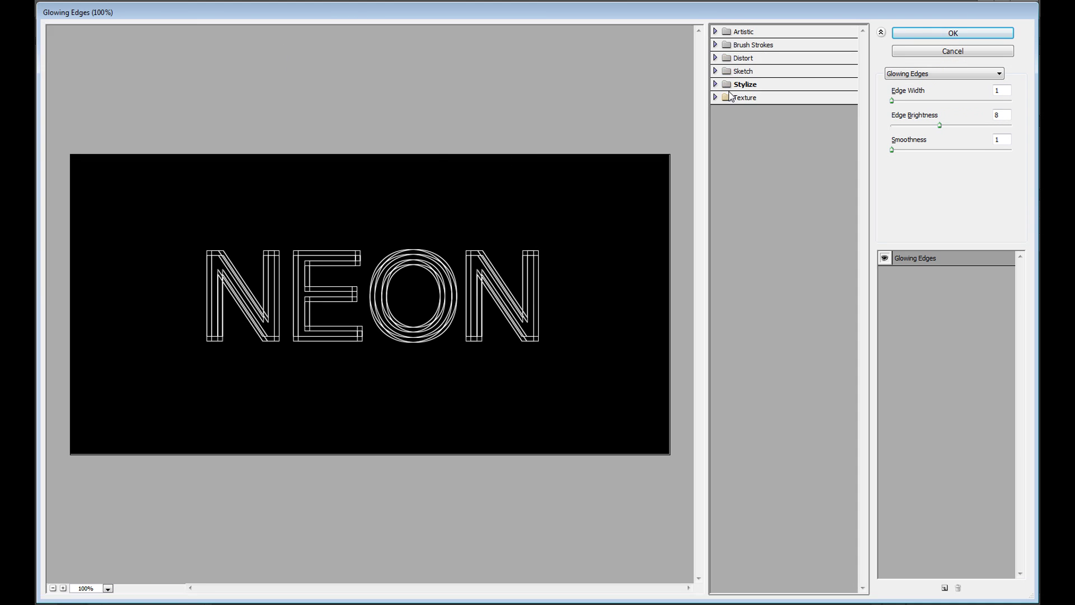
click(735, 85)
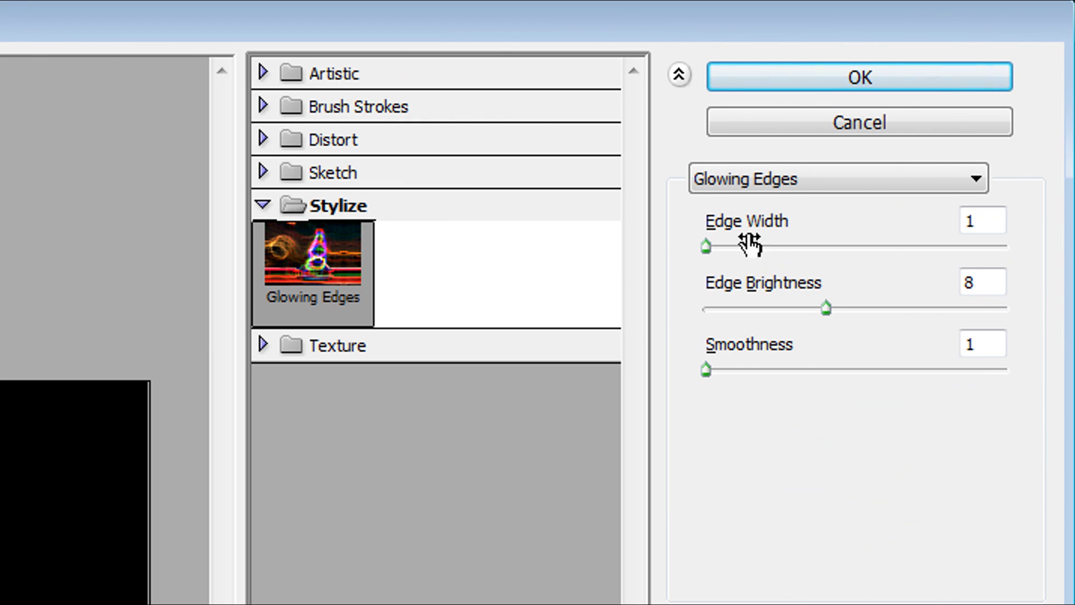
drag(791, 244, 787, 249)
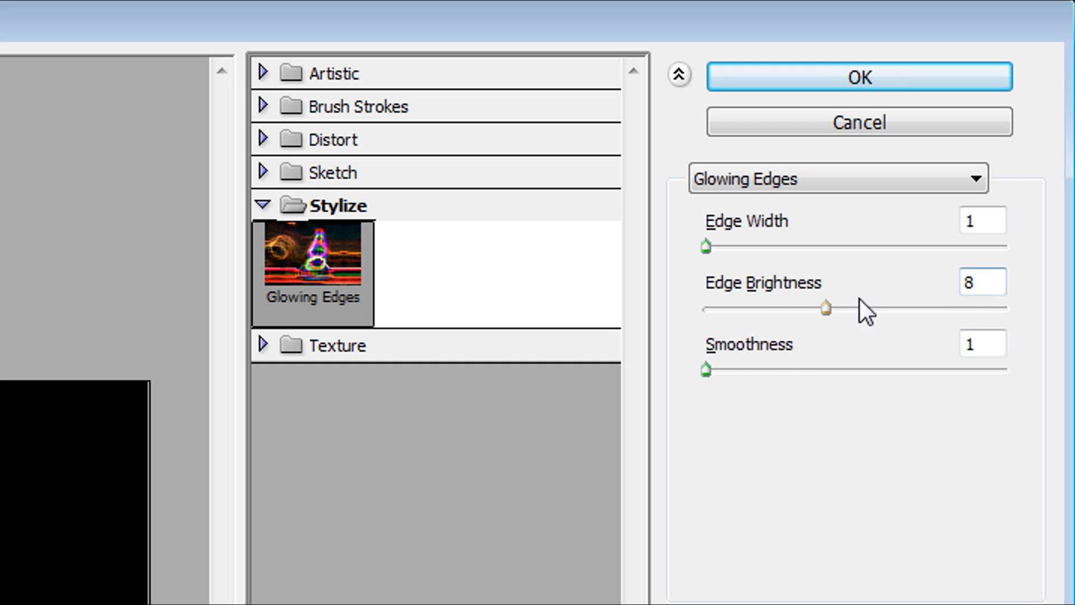
mouse_move(810, 309)
mouse_down()
mouse_move(787, 317)
mouse_move(850, 311)
mouse_move(828, 316)
mouse_up()
click(986, 290)
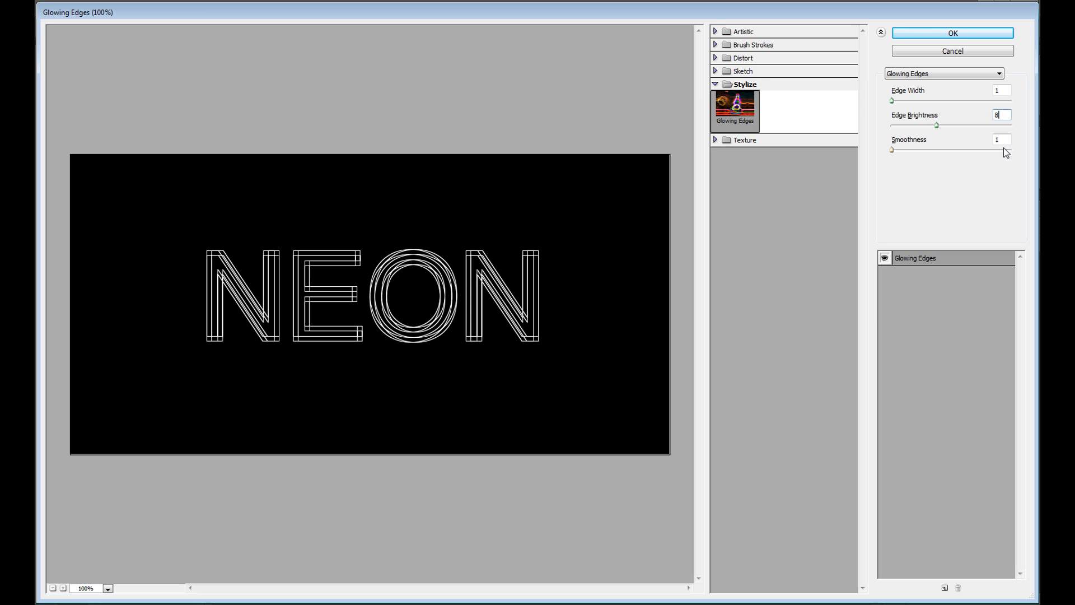
click(959, 36)
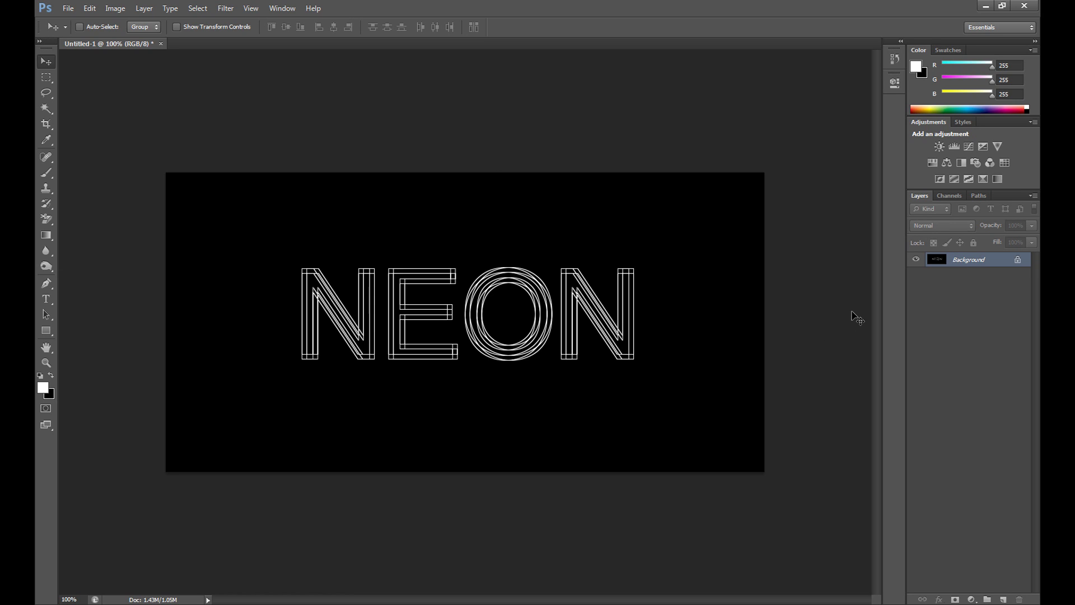
- Select the whole canvas and add a new Alpha 1 channel
key(ctrl+a)
click(953, 194)
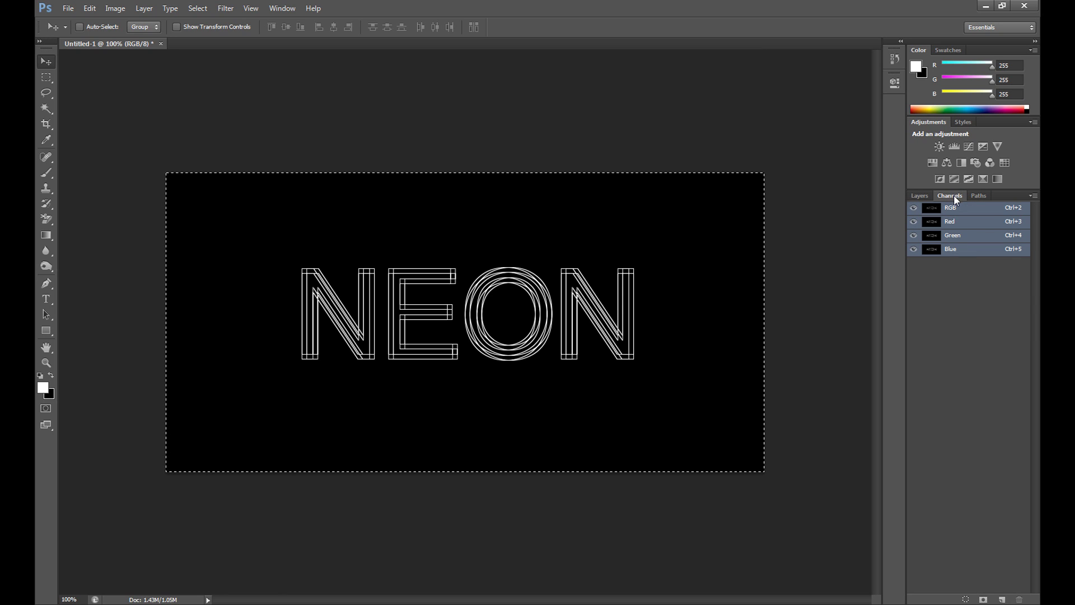
click(1033, 198)
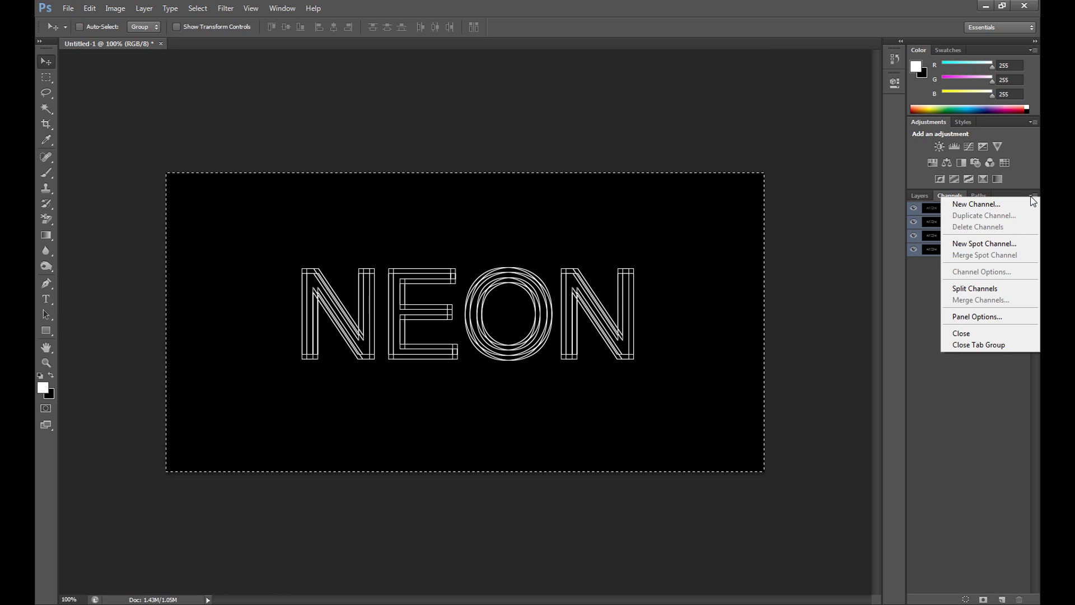
click(993, 205)
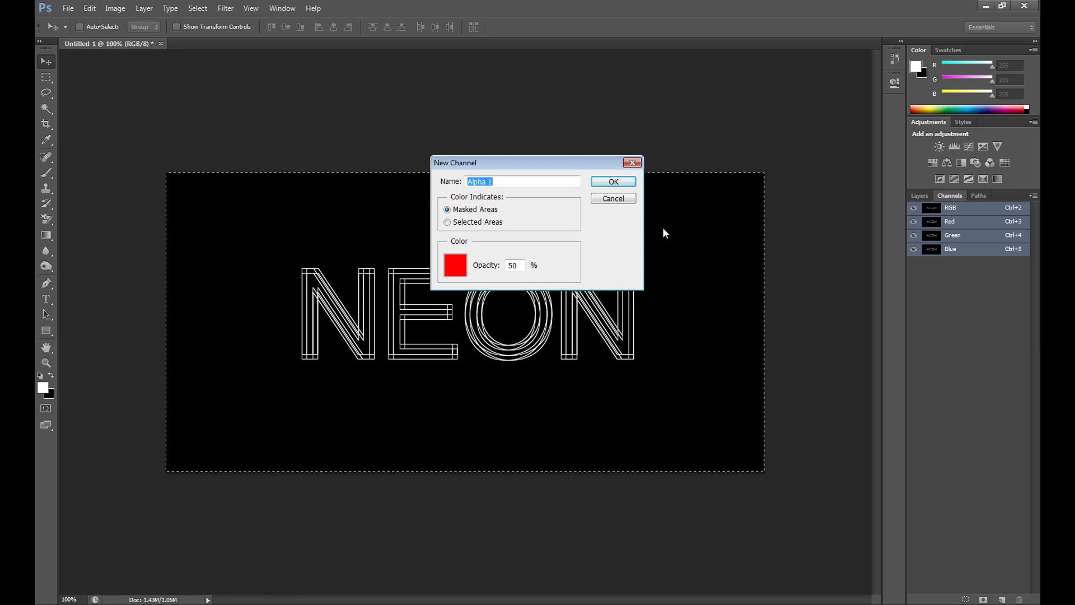
click(613, 182)
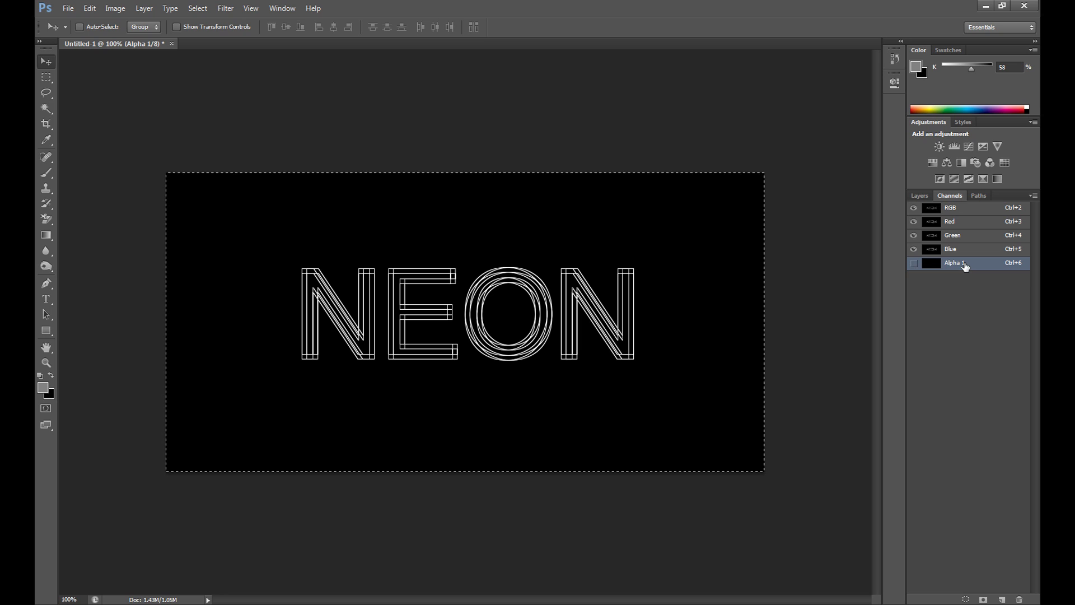
- Paste the NEON outlines into Alpha 1 and load them as a selection
click(932, 263)
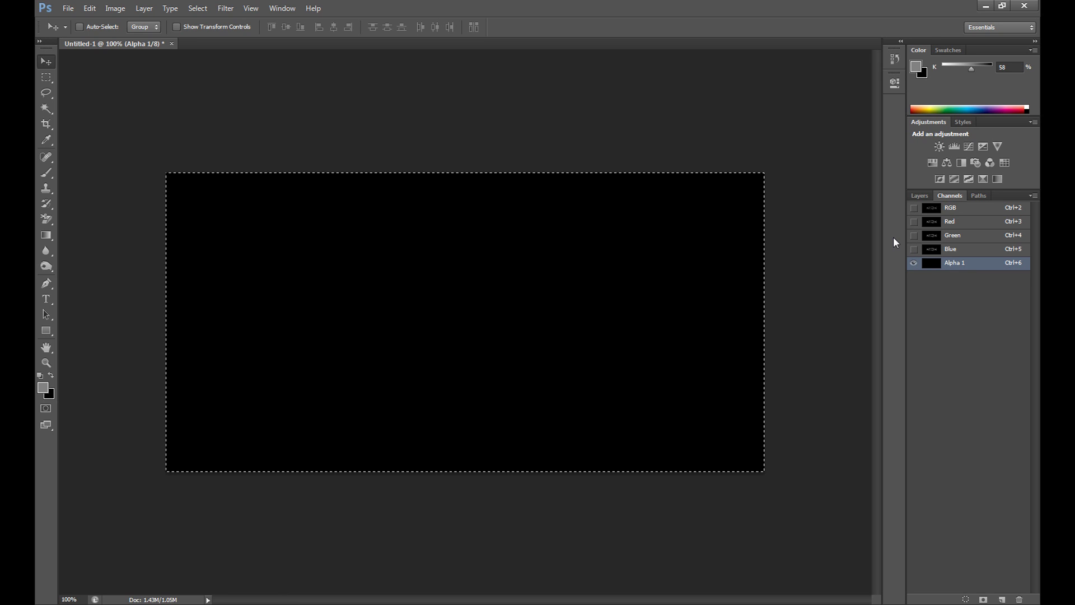
key(ctrl+v)
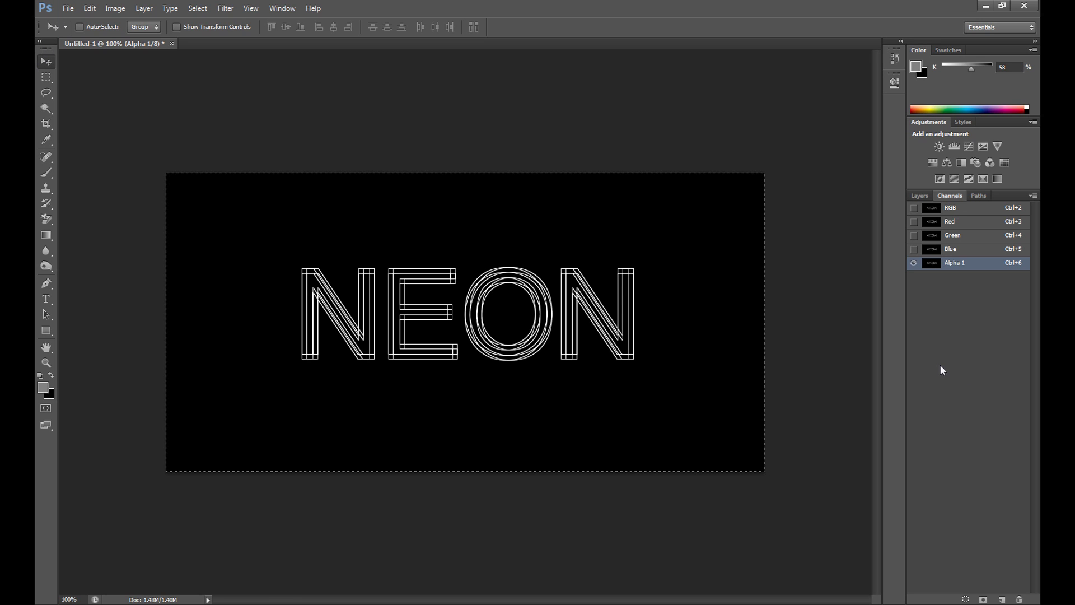
ctrl+click(933, 268)
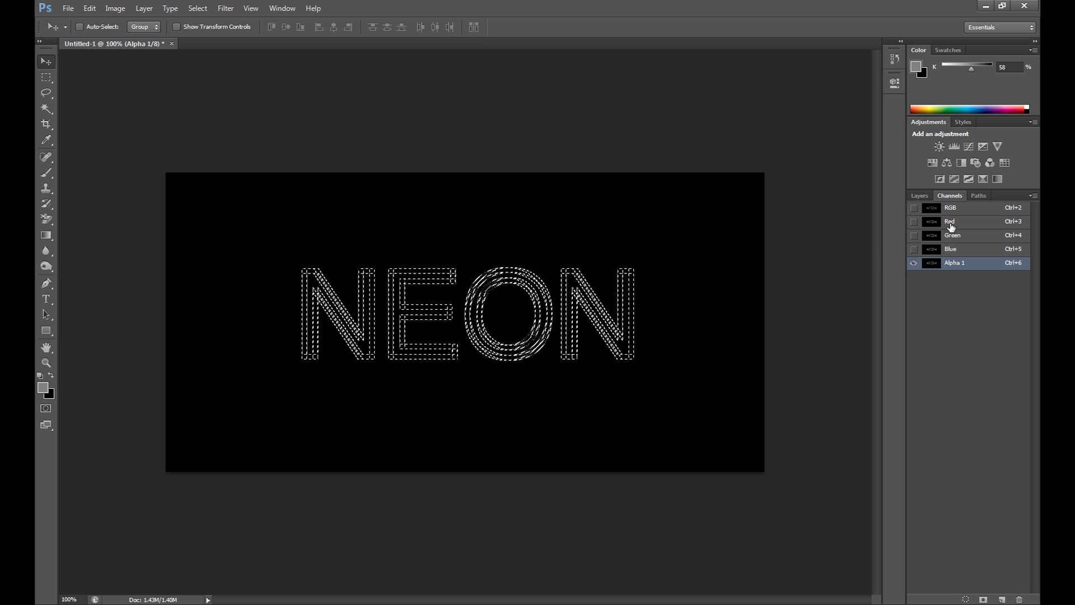
- Add a new Layer 1 above Background and brush white over the outline selection
click(919, 196)
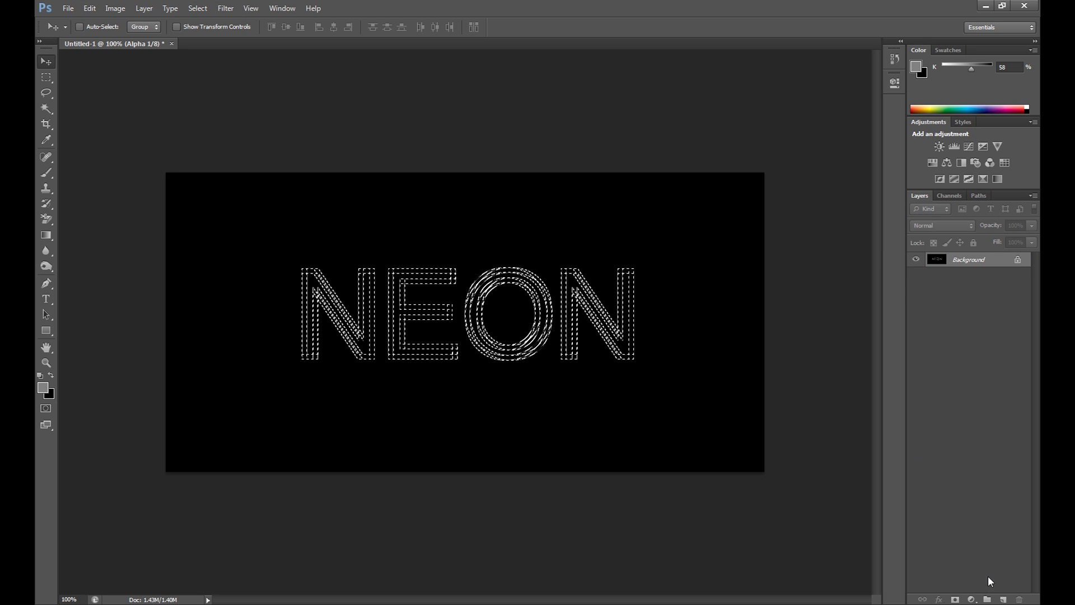
click(1004, 600)
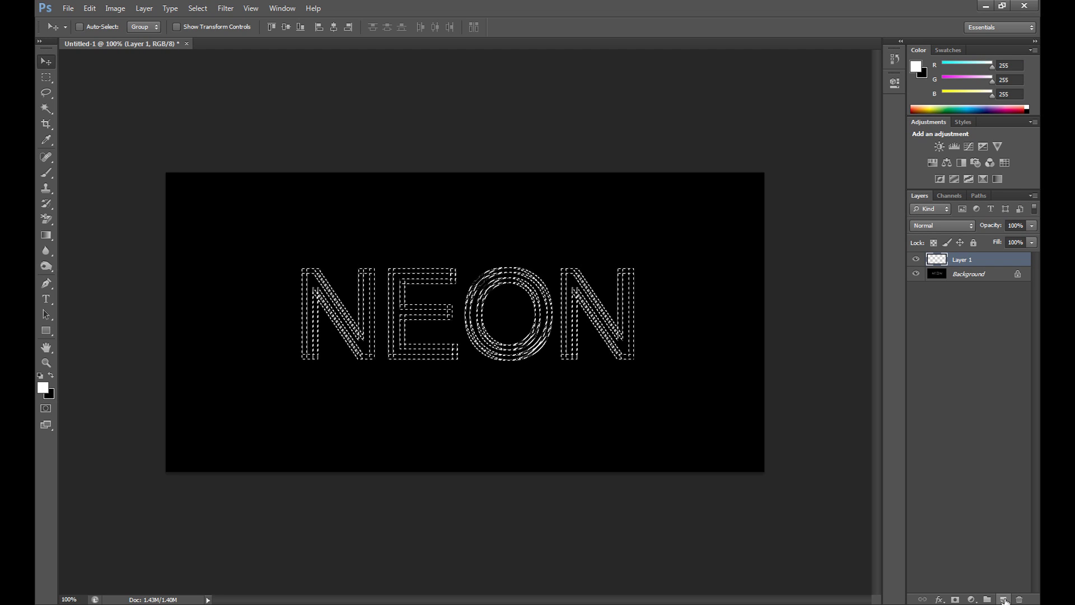
click(43, 388)
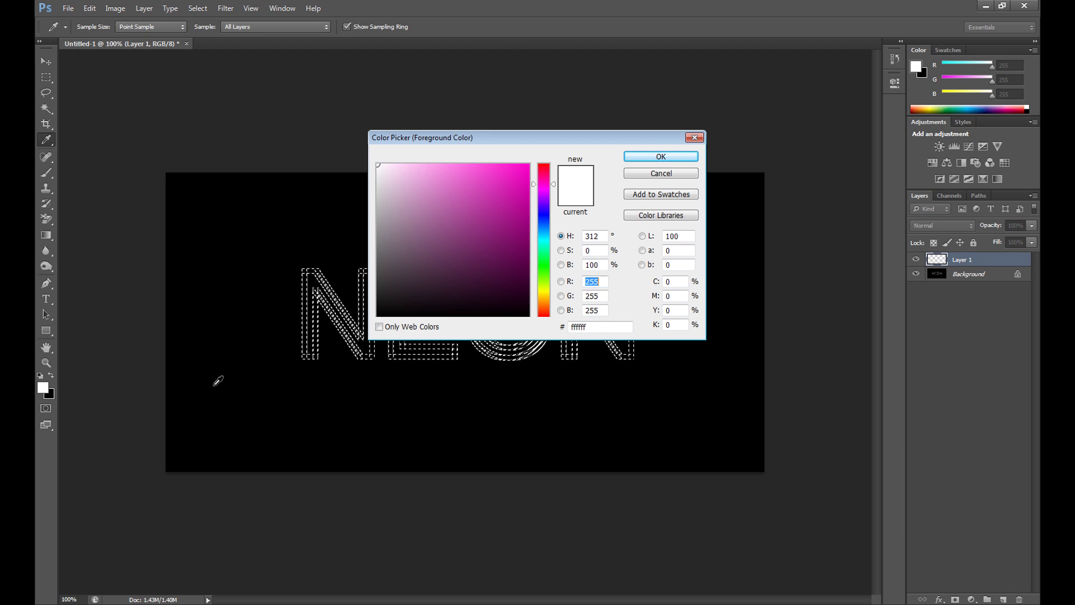
click(661, 157)
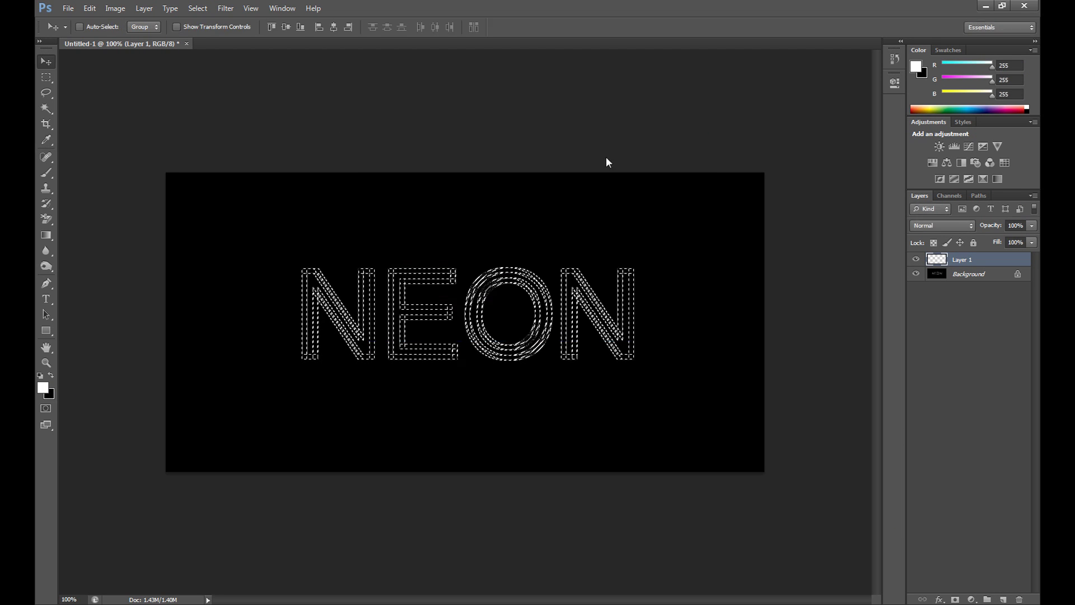
click(46, 173)
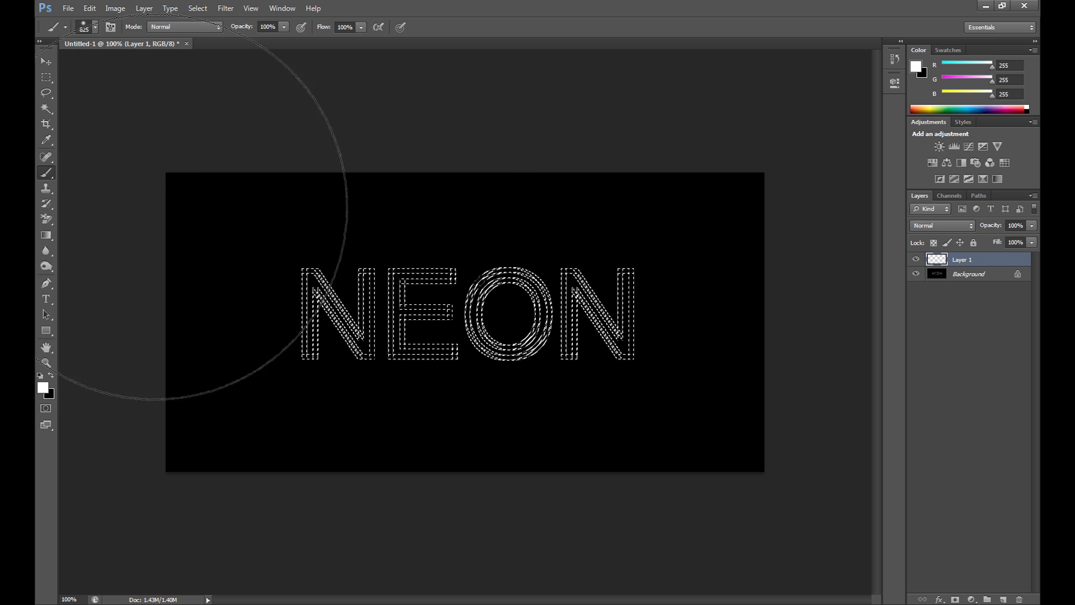
- Deselect the outlines and briefly hide then reshow the Background layer to check them
click(46, 79)
right_click(456, 224)
click(501, 228)
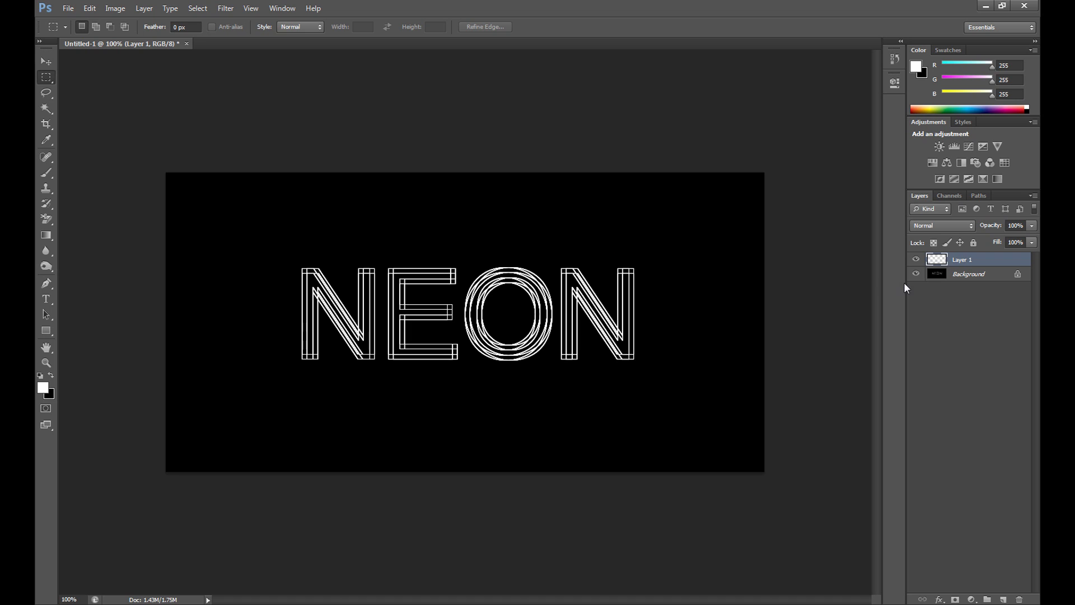
click(916, 274)
click(916, 274)
- Reset default colours and add a Gradient Overlay to Layer 1, trying gradient presets
key(d)
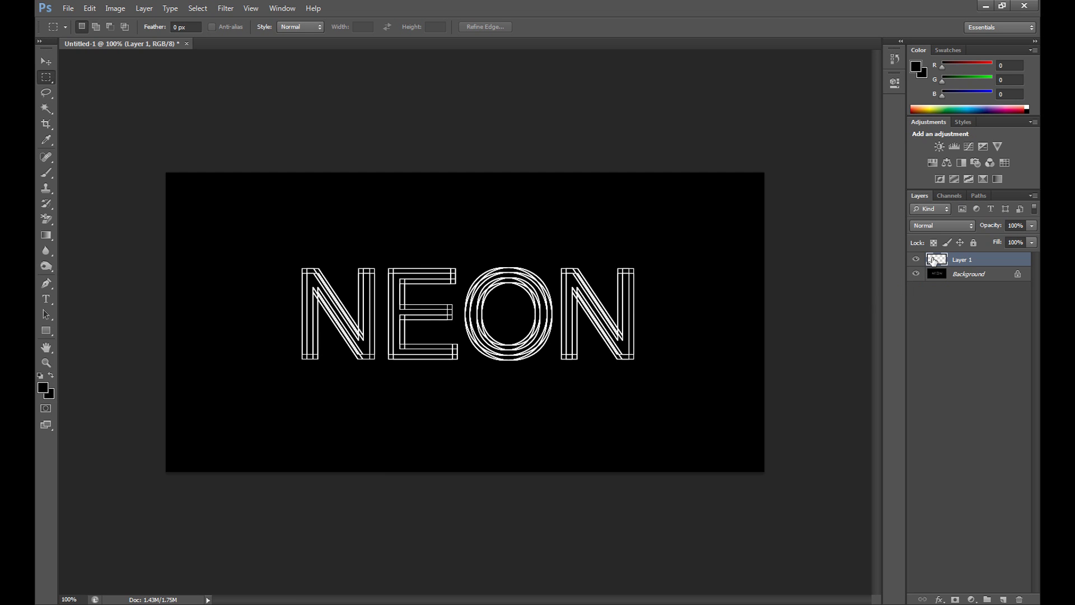
right_click(933, 260)
key(space)
click(936, 268)
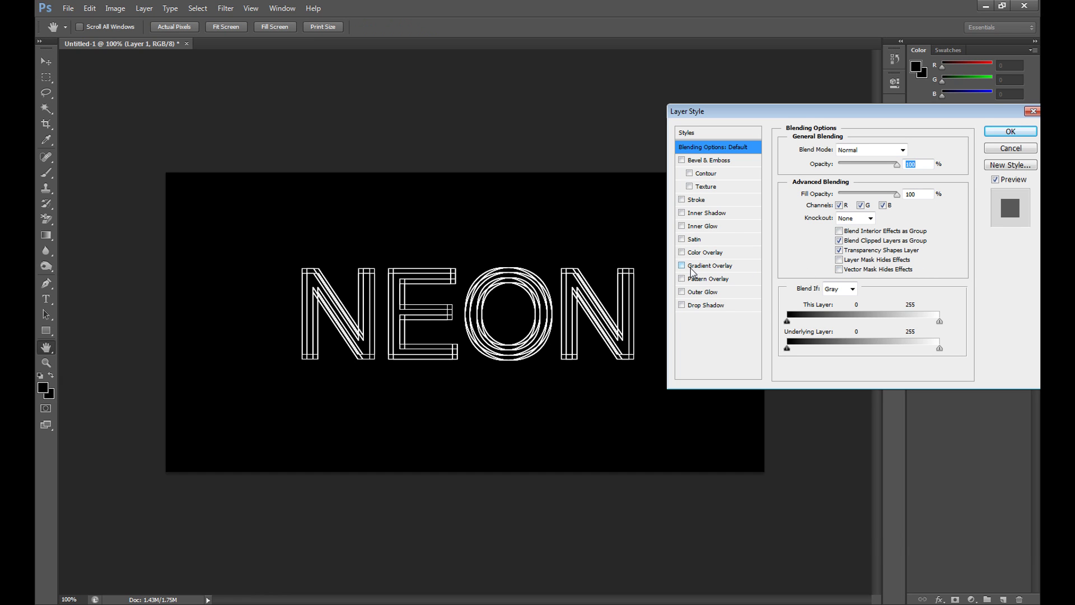
click(710, 271)
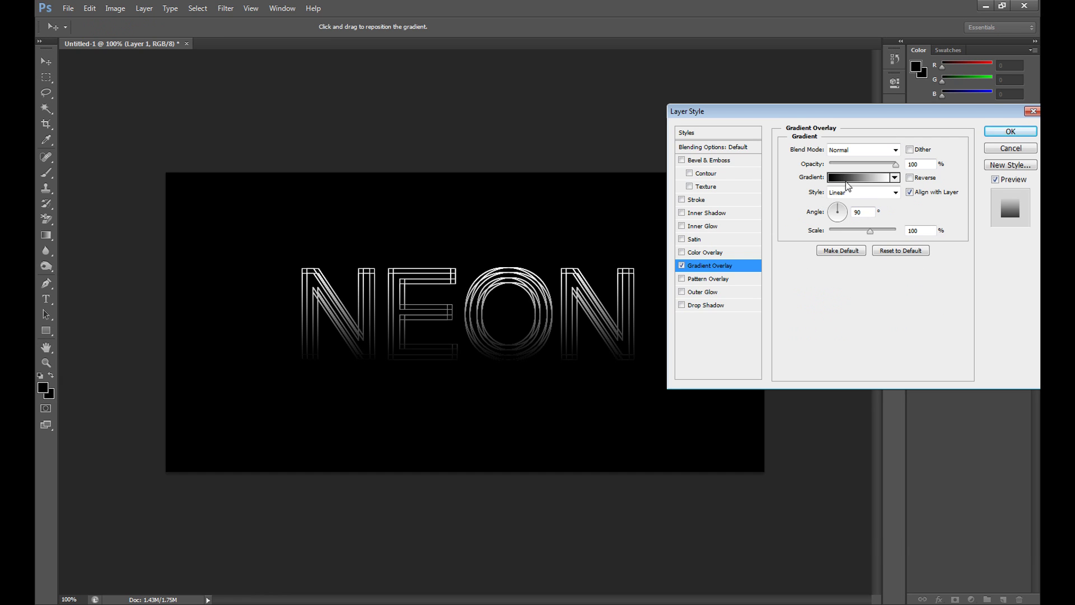
click(863, 177)
mouse_move(924, 225)
mouse_down()
mouse_move(924, 249)
mouse_move(919, 222)
mouse_up()
click(849, 217)
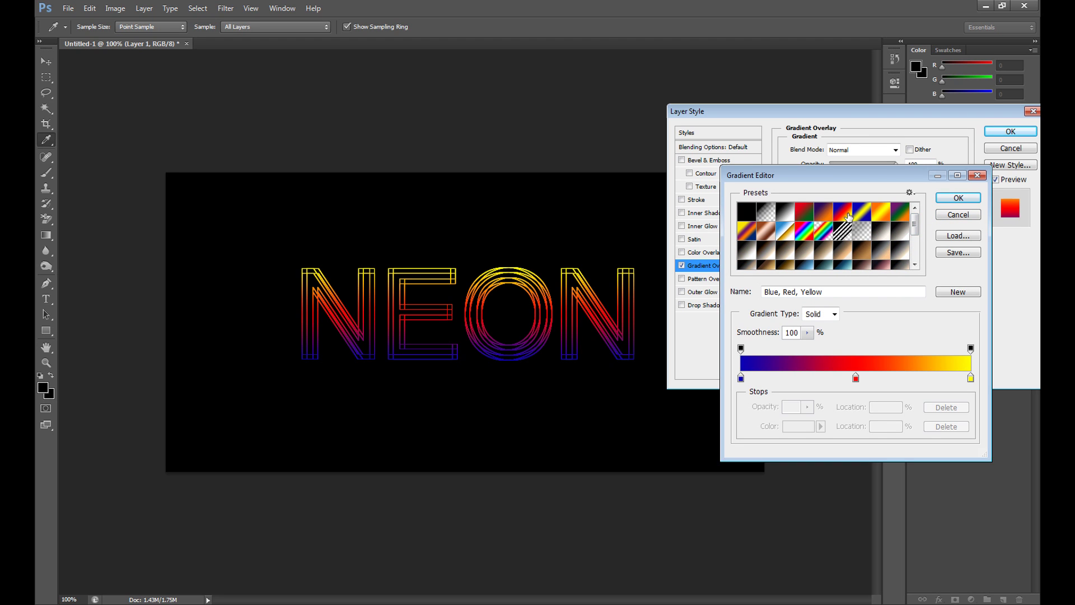
drag(916, 226, 928, 264)
click(797, 267)
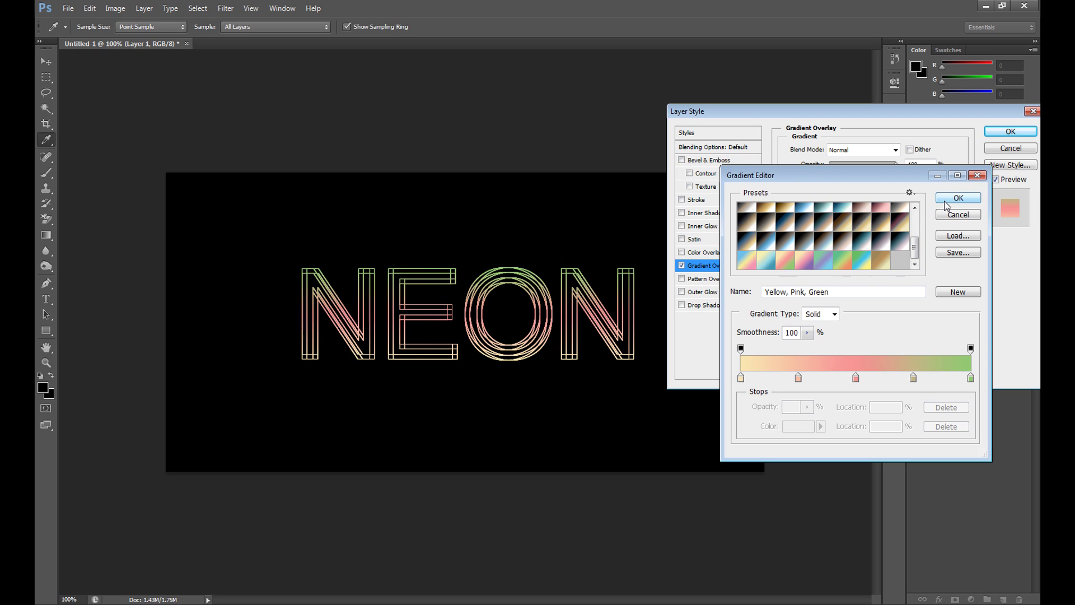
scroll(923, 220, up, 3)
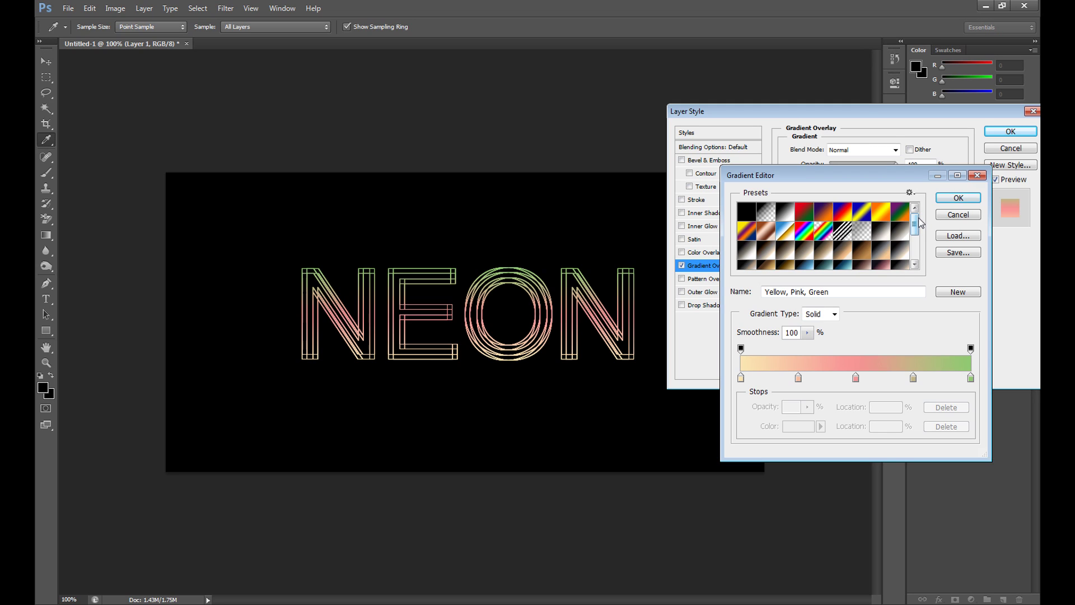
click(957, 198)
- Set the gradient overlay angle to 124° and its opacity to 20%
click(835, 213)
click(835, 209)
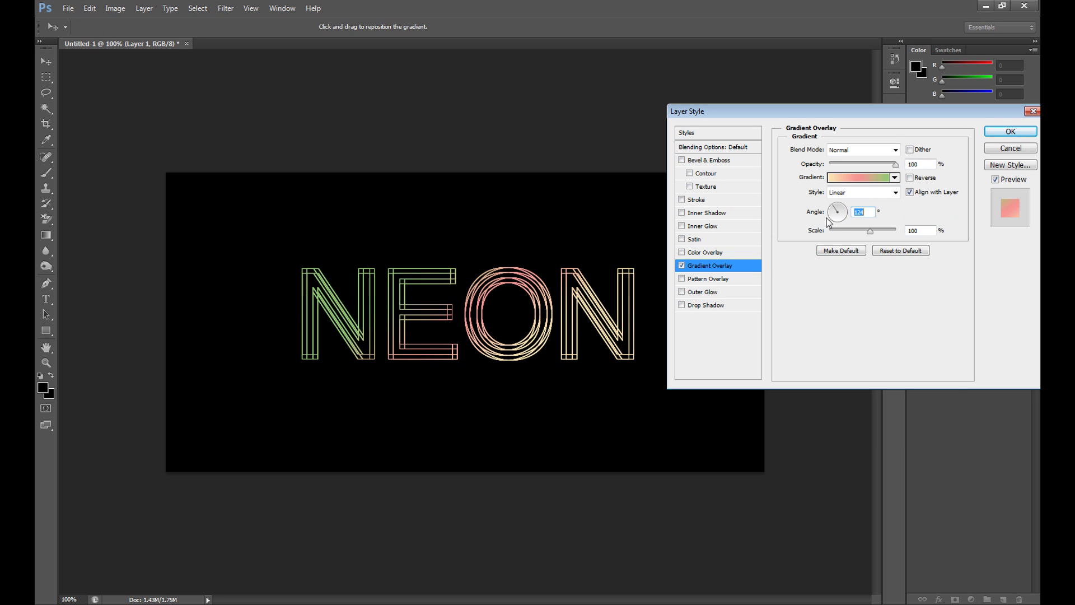
click(848, 164)
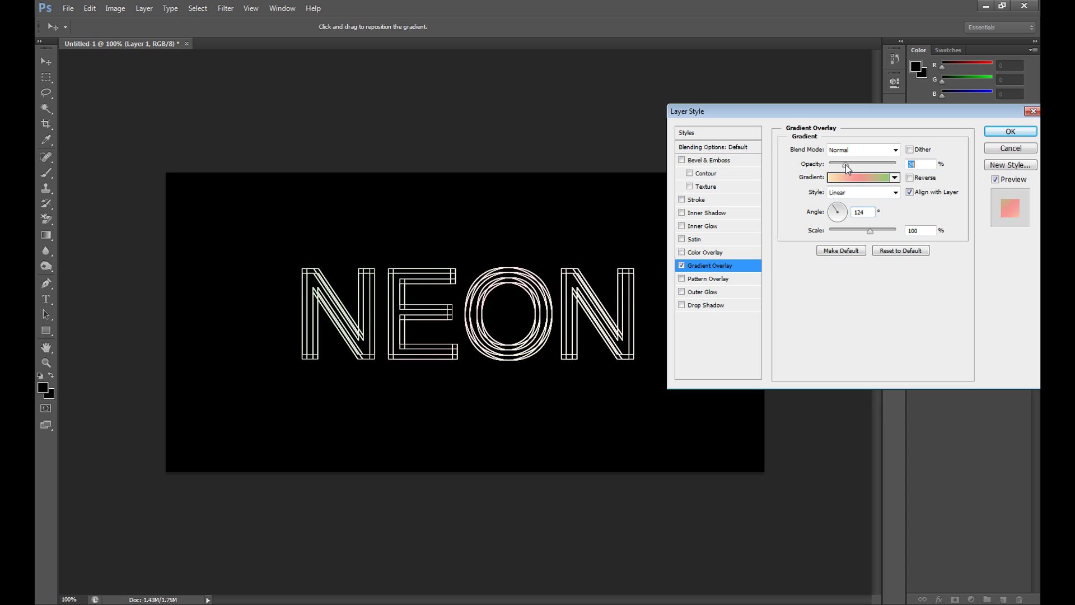
drag(847, 164, 846, 166)
text(20)
- Settle on the Blue, Red, Yellow gradient preset and apply the overlay to Layer 1
click(861, 179)
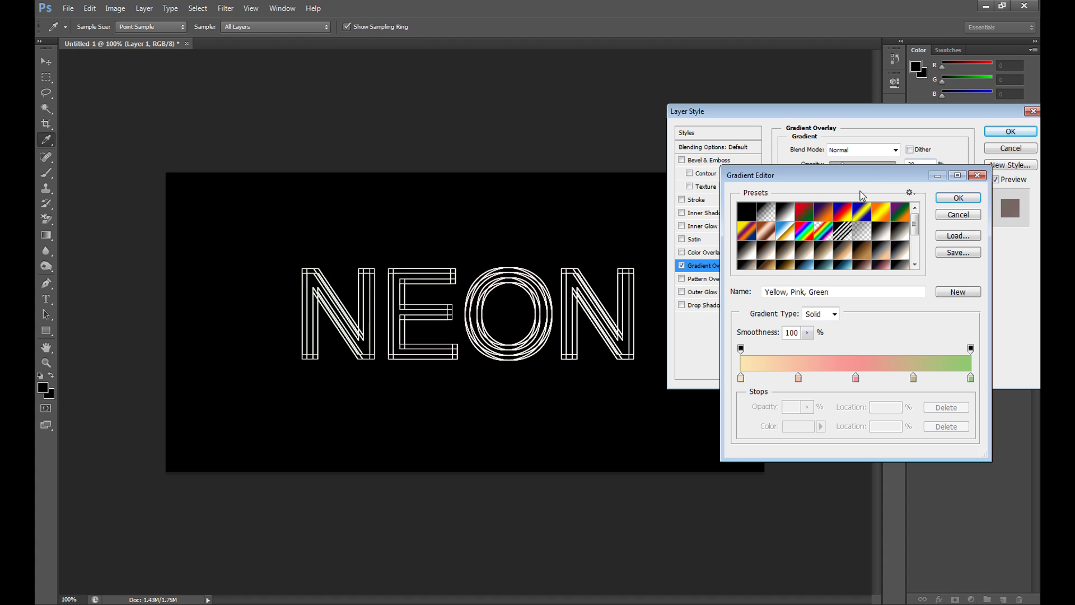
click(843, 213)
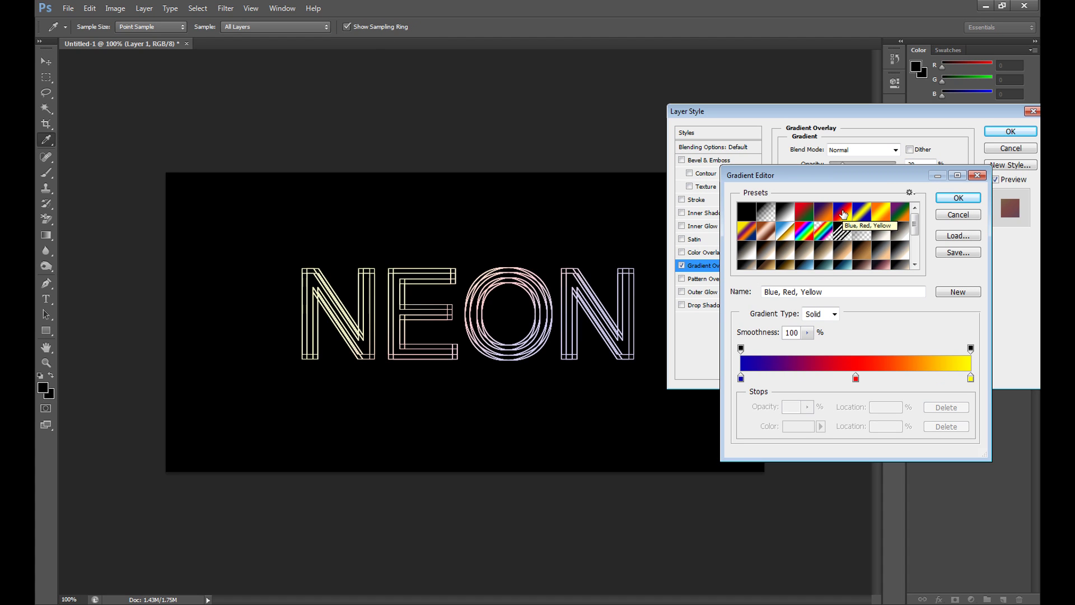
click(844, 213)
click(844, 212)
click(955, 199)
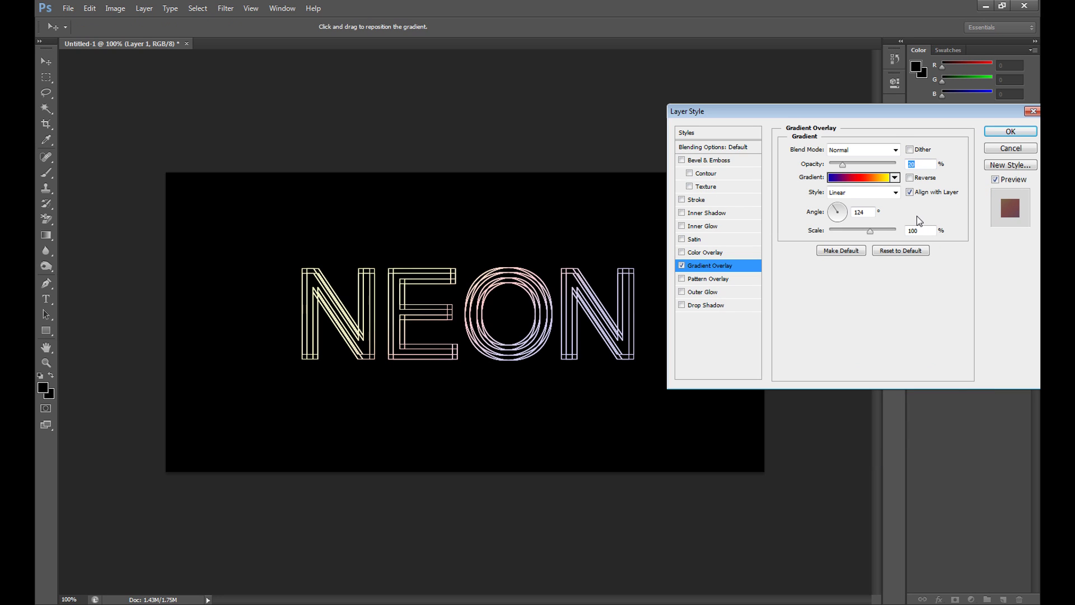
drag(933, 116, 927, 116)
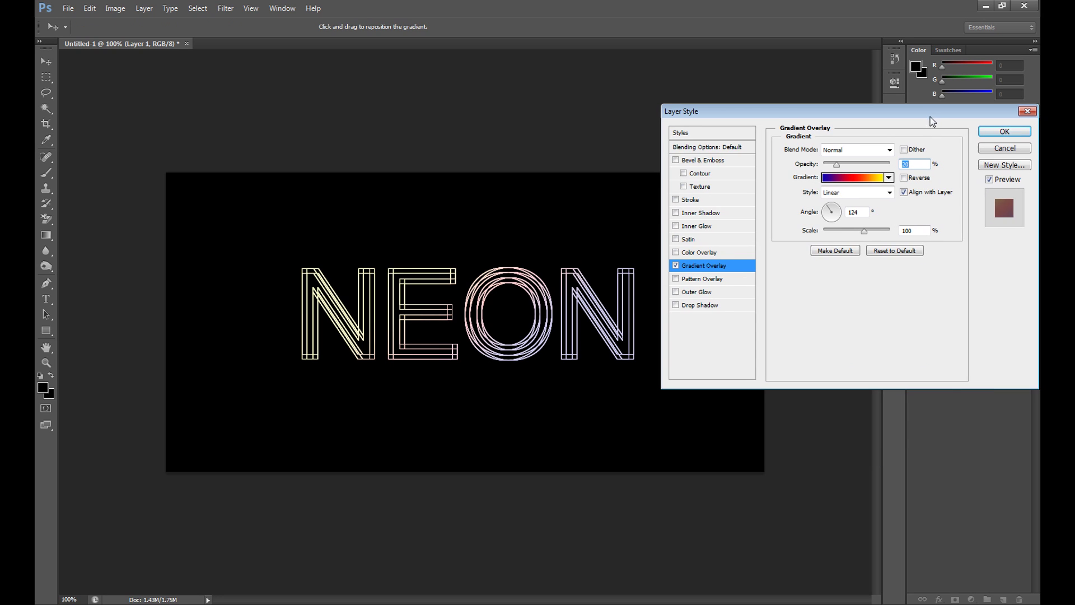
click(1005, 132)
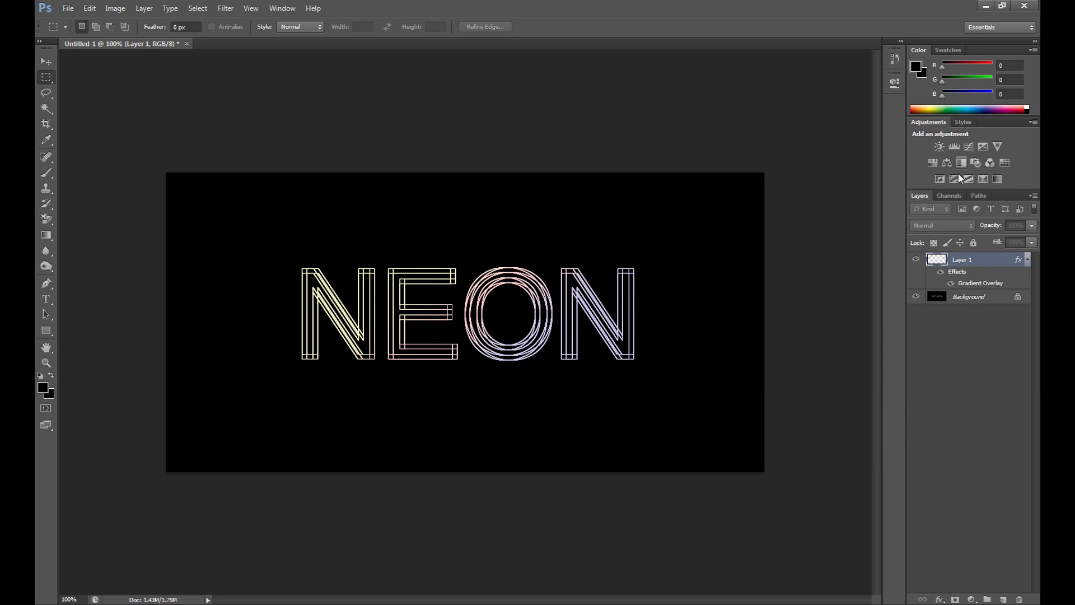
- Duplicate Layer 1 as Layer 1 copy
right_click(973, 262)
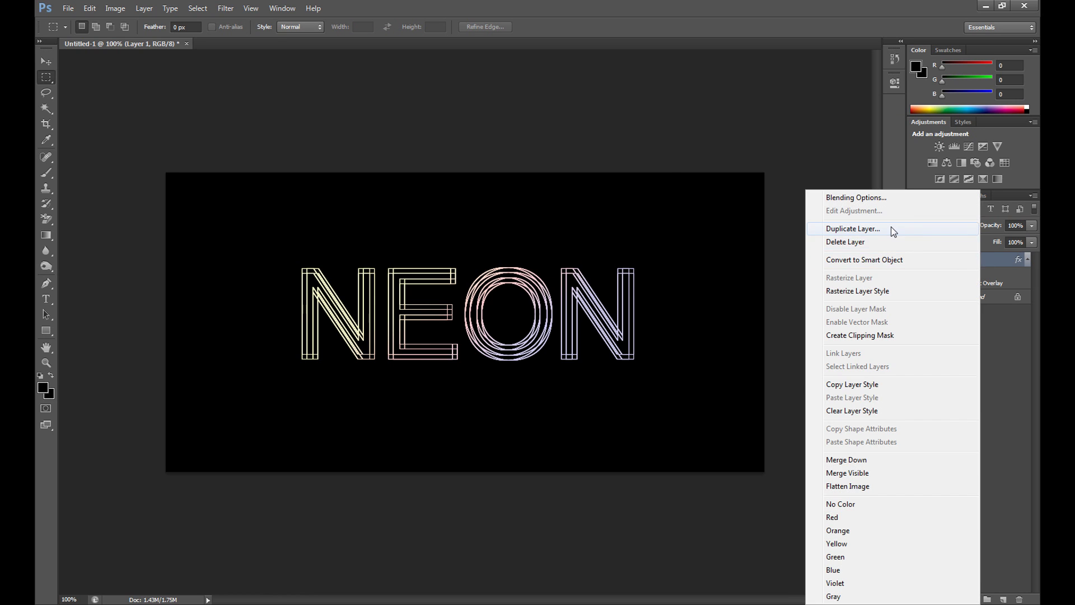
click(893, 229)
click(664, 190)
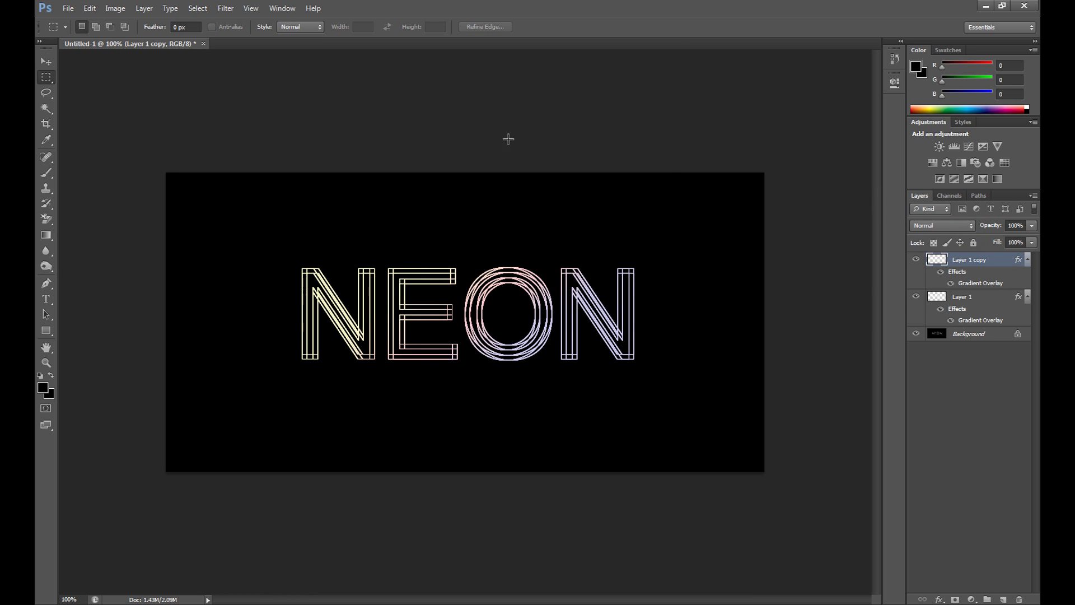
- Blur Layer 1 copy with a Gaussian Blur of radius 7 pixels
click(225, 8)
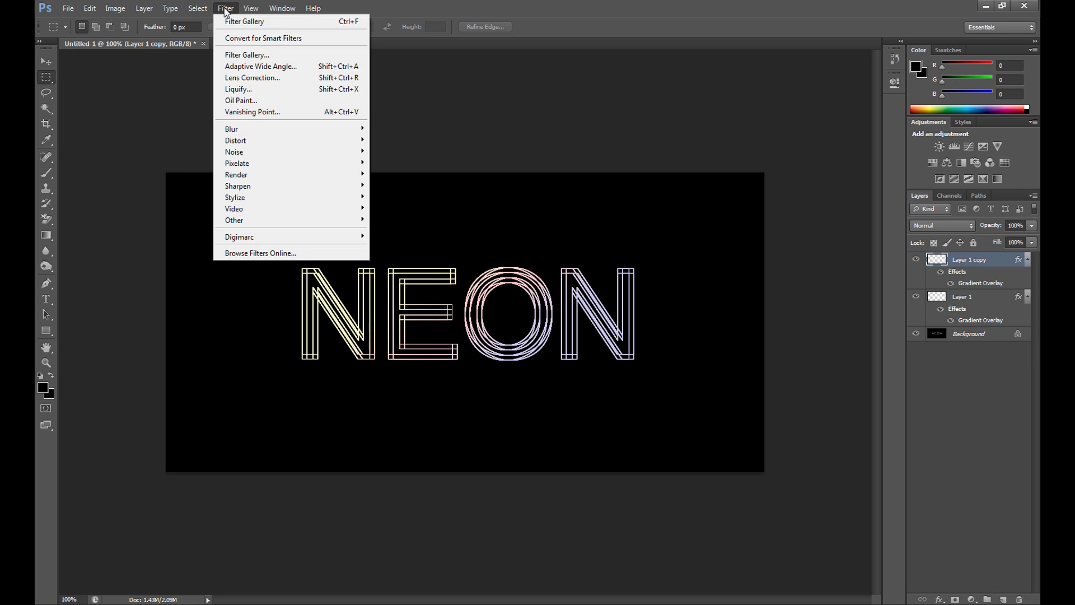
mouse_move(255, 131)
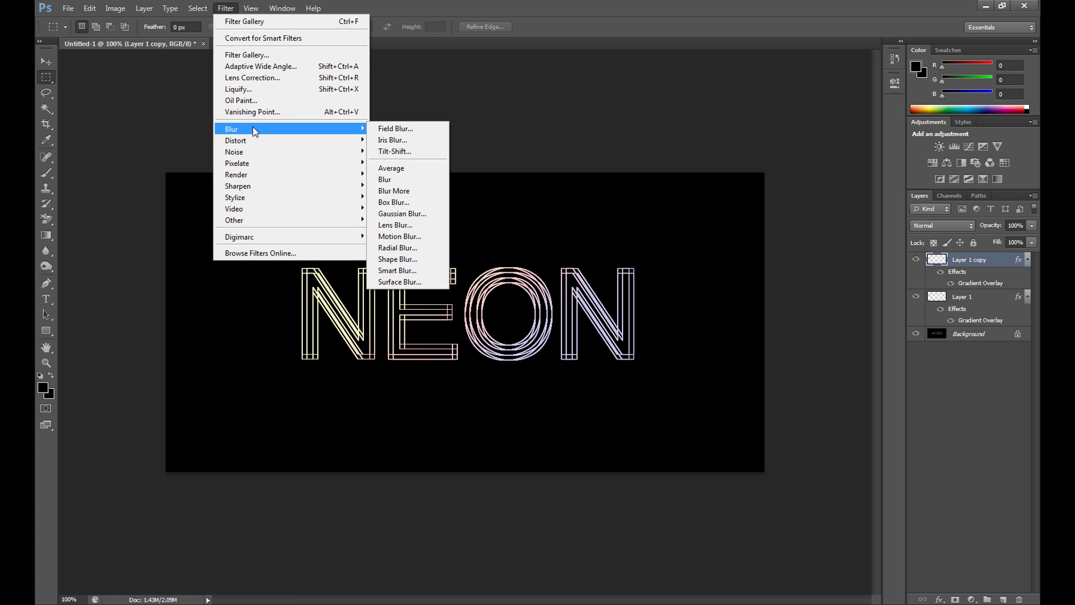
click(419, 217)
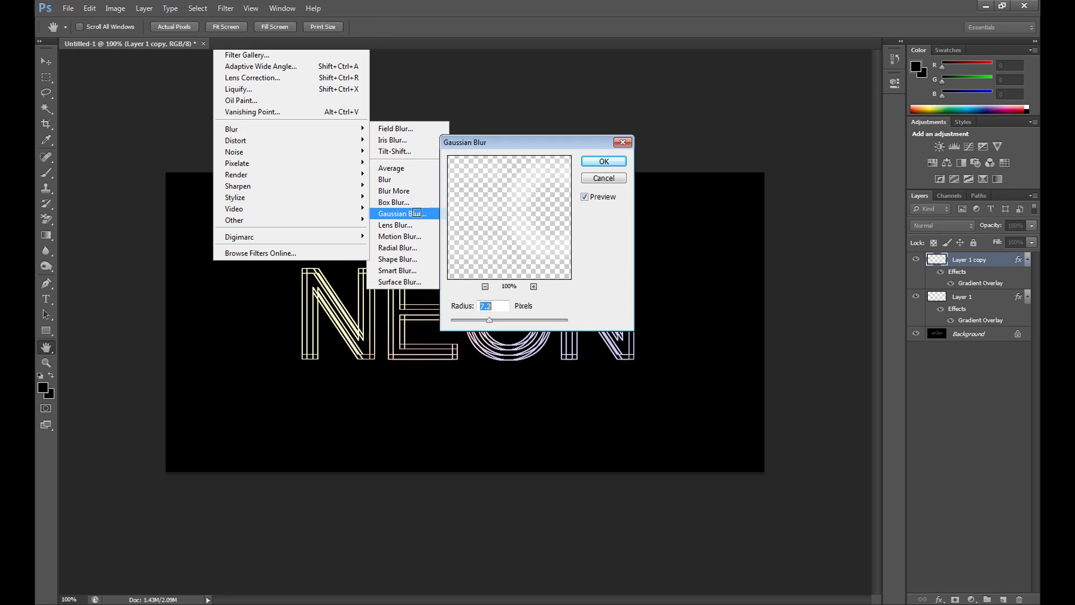
drag(507, 144, 688, 100)
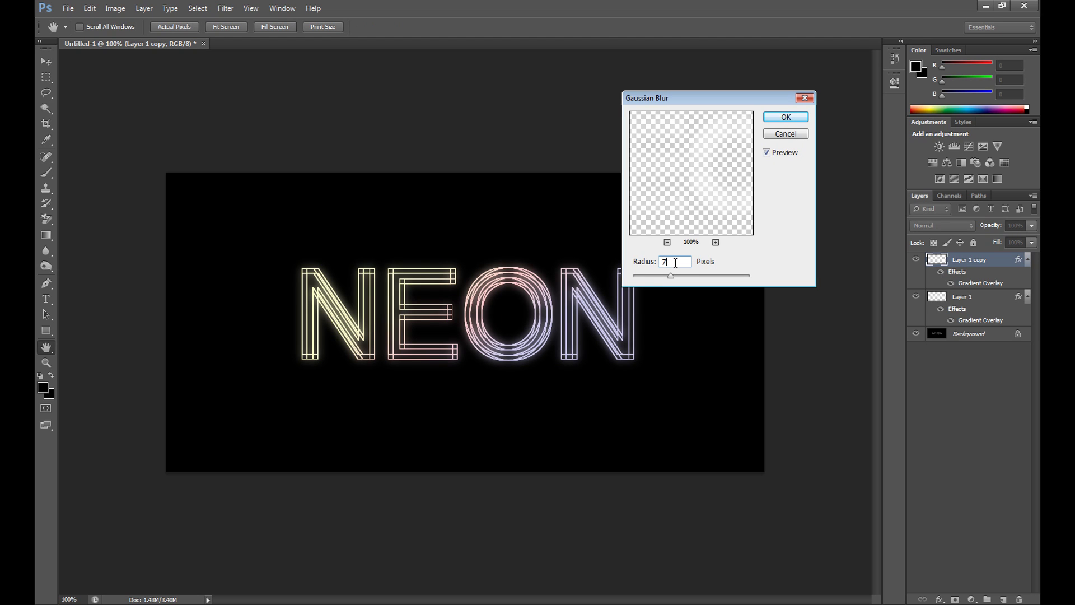
drag(671, 276, 674, 276)
text(7)
click(778, 119)
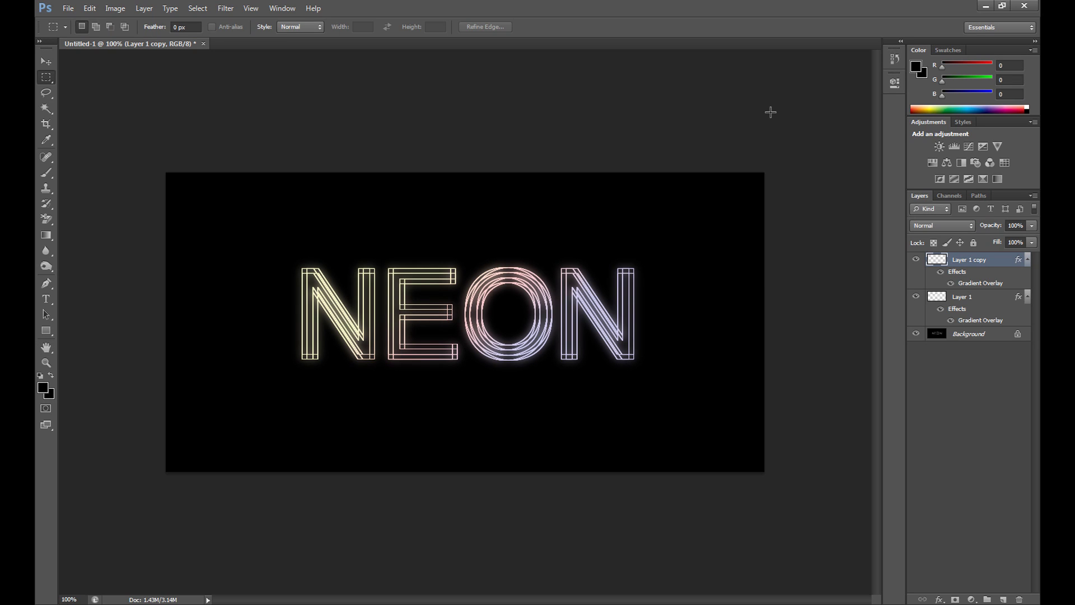
- Duplicate Layer 1 copy to create Layer 1 copy 2
right_click(979, 263)
click(827, 228)
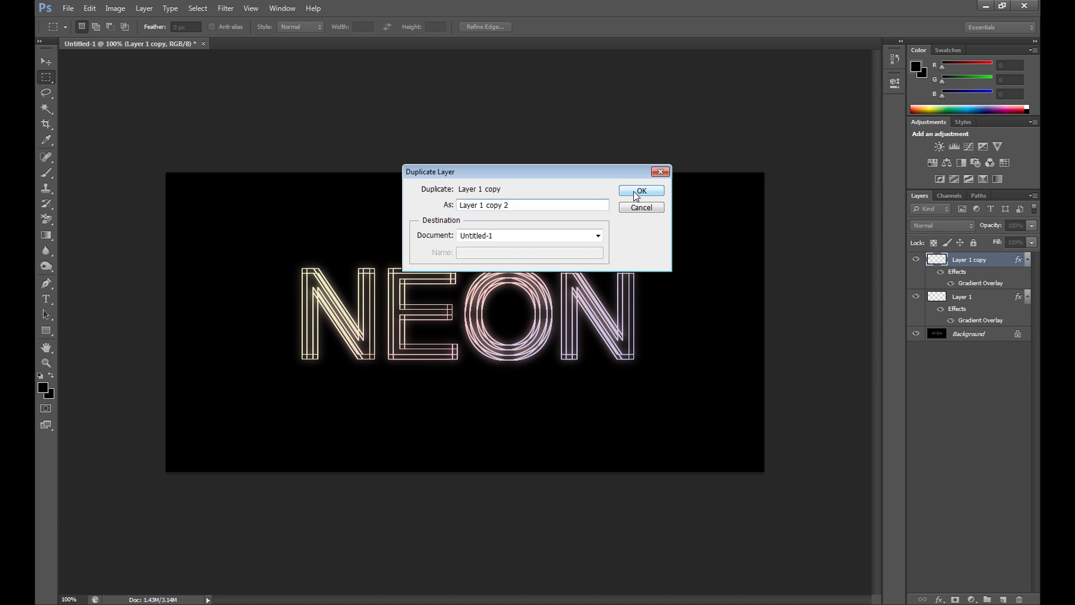
click(639, 191)
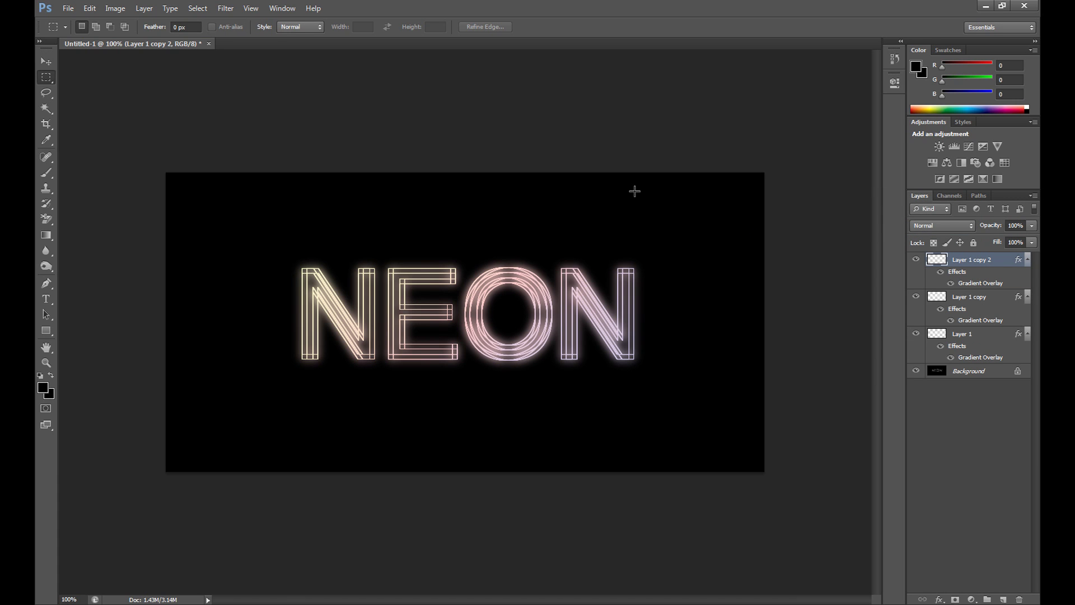
- Blend Layer 1 copy 2 in Overlay mode, compare its visibility, then select Layer 1
click(942, 226)
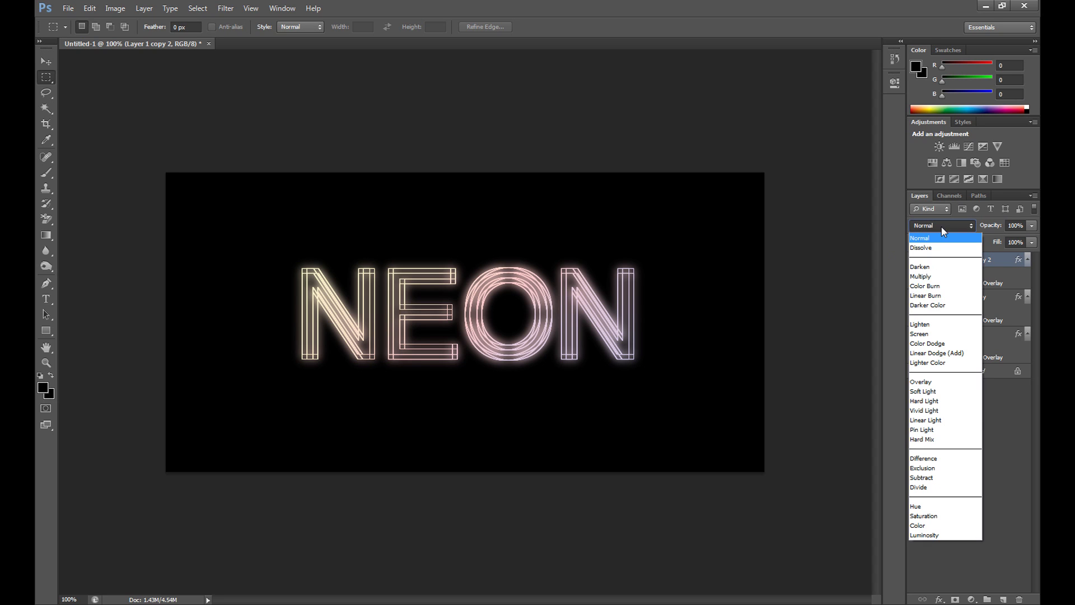
click(940, 382)
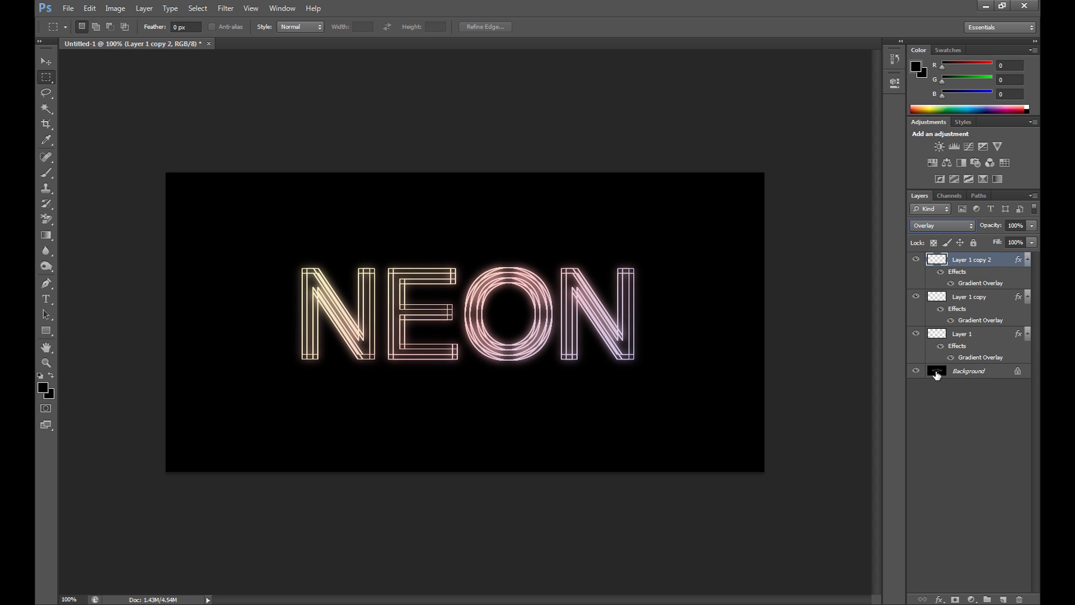
click(917, 260)
click(918, 260)
click(987, 336)
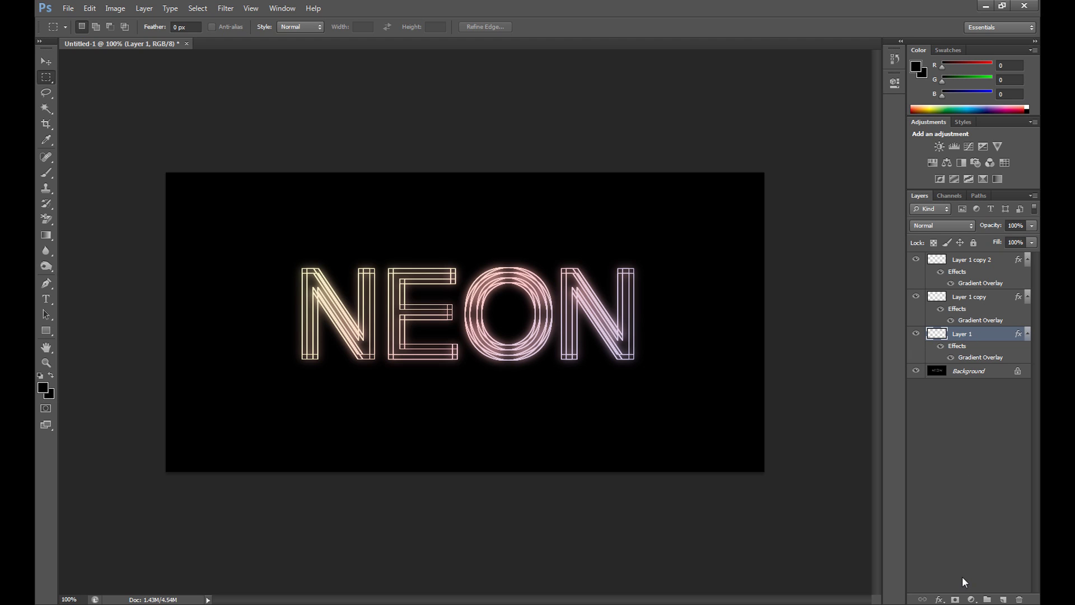
- Add a Hue/Saturation adjustment layer with Colorize on, Hue about 120 and Saturation 65
click(972, 599)
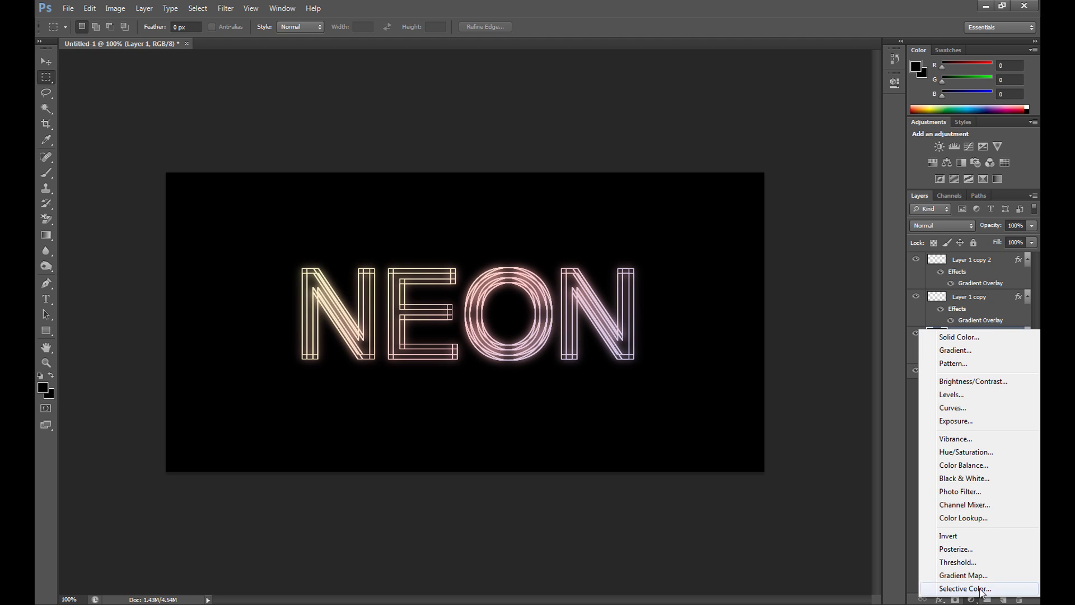
click(961, 453)
click(775, 222)
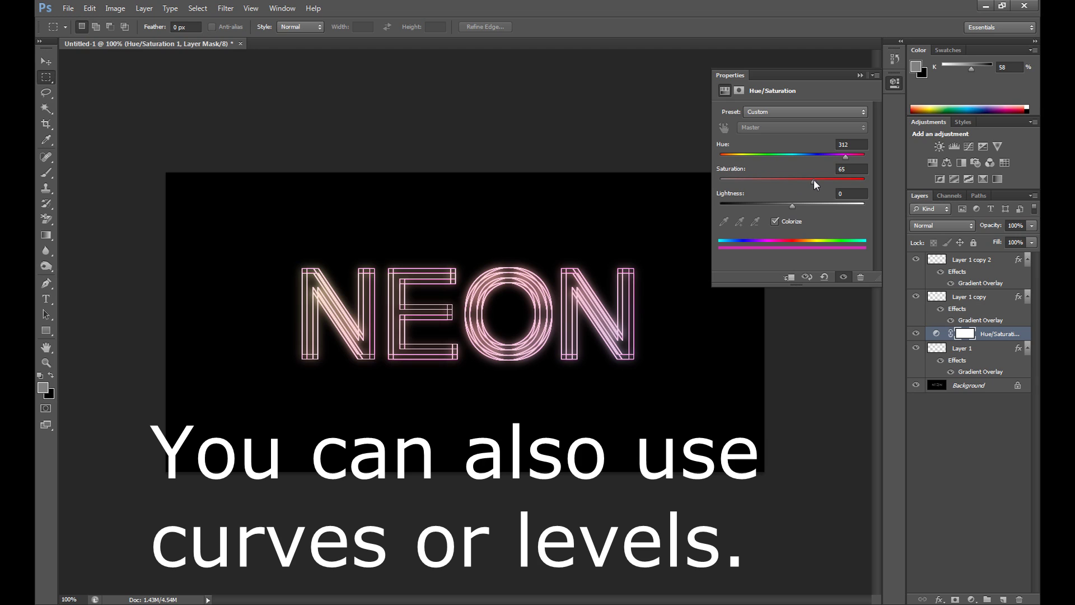
click(770, 156)
drag(769, 156, 766, 157)
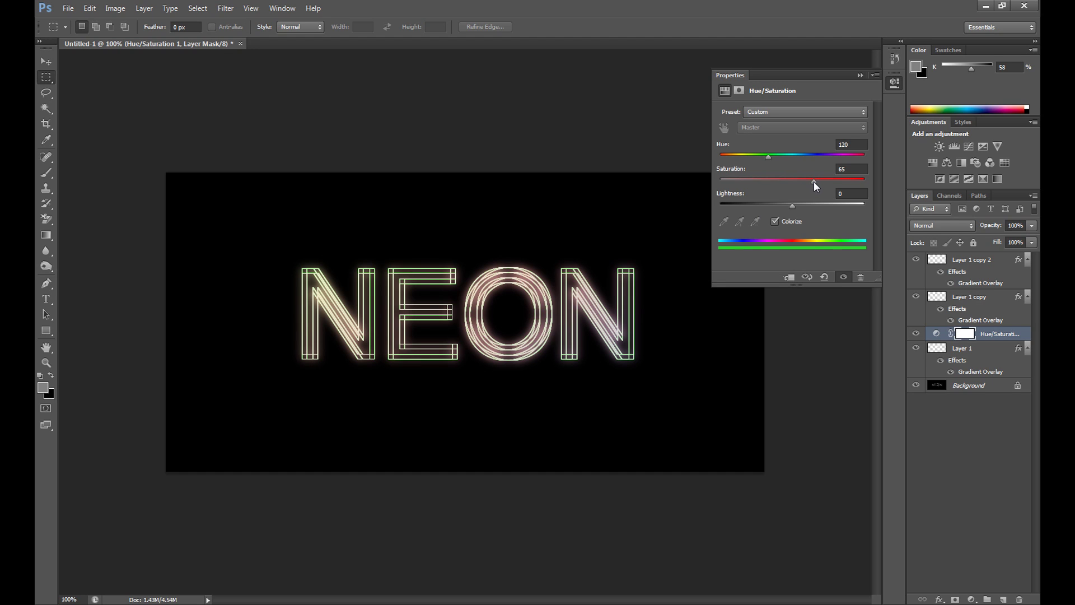
click(860, 76)
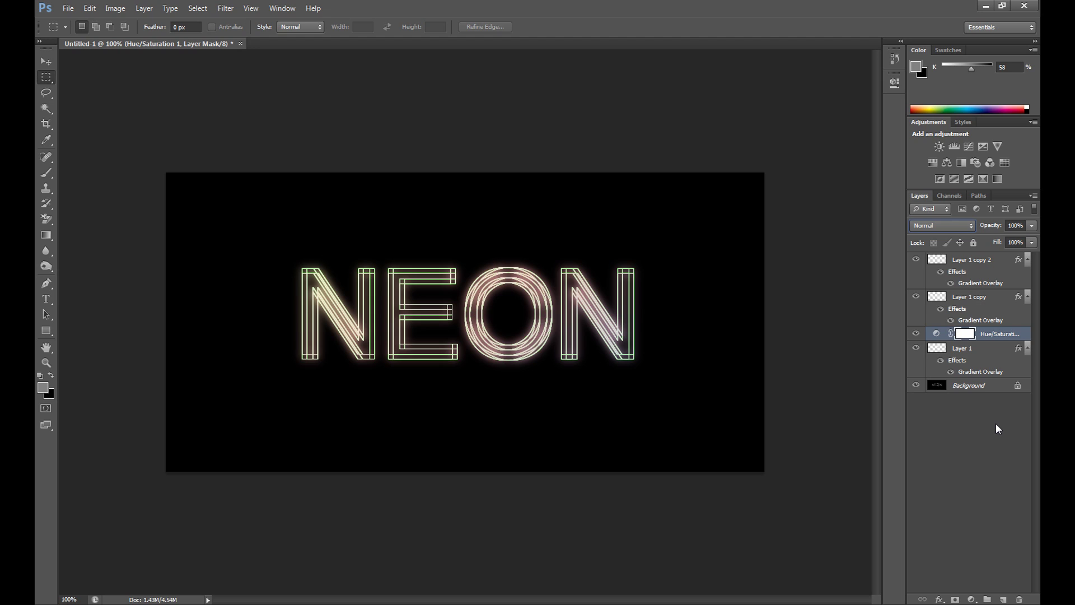
- Add a new Layer 2 and set the foreground colour to white
click(1006, 600)
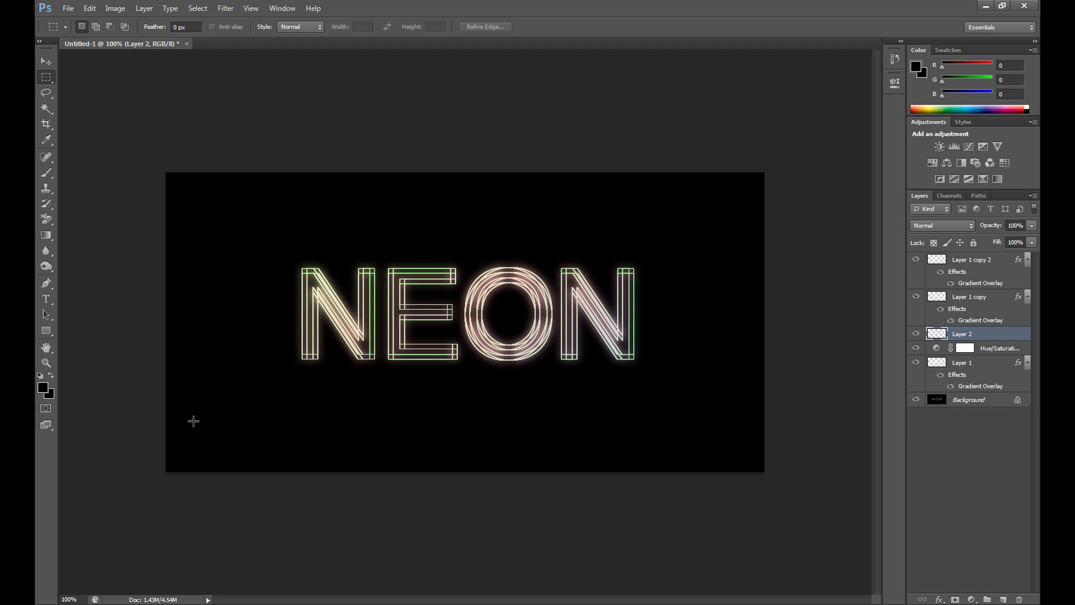
click(48, 392)
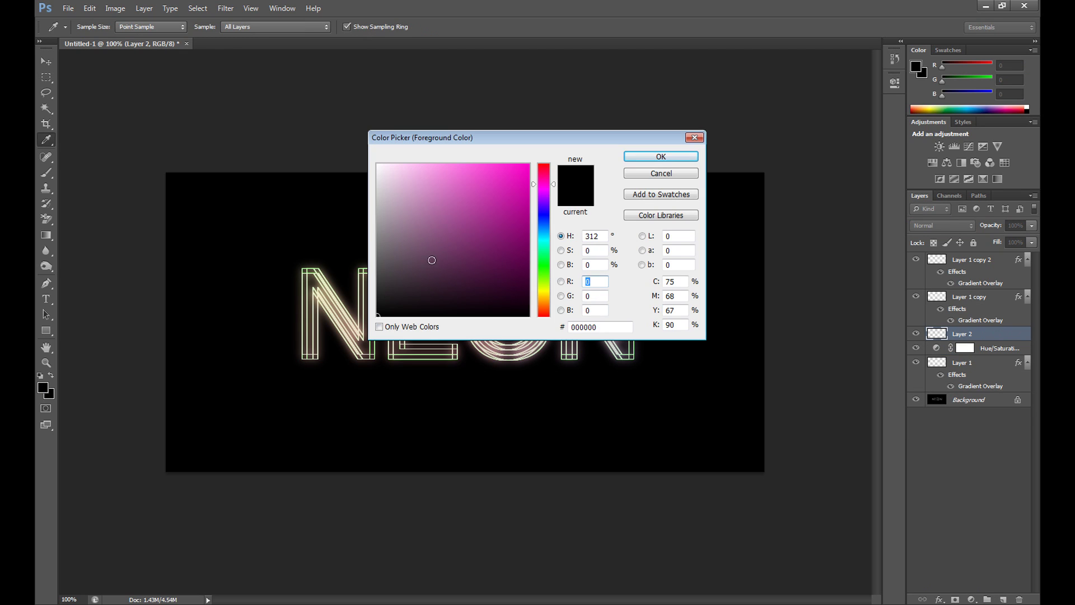
drag(432, 259, 394, 118)
click(632, 157)
key(m)
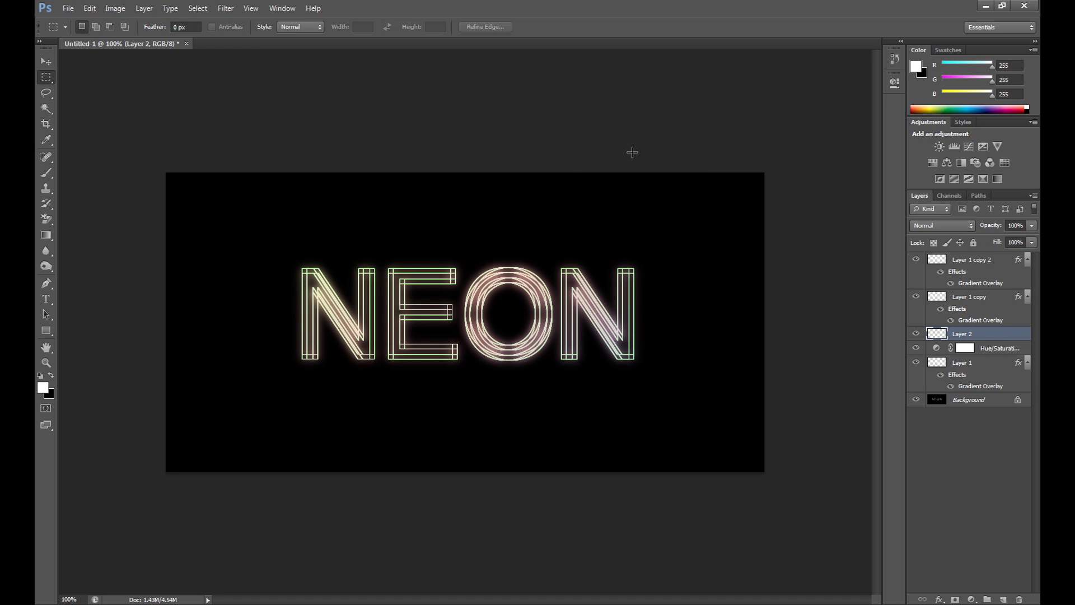
- Render clouds on Layer 2, re-render once with Ctrl+F, and fade the layer to 10% opacity
click(226, 8)
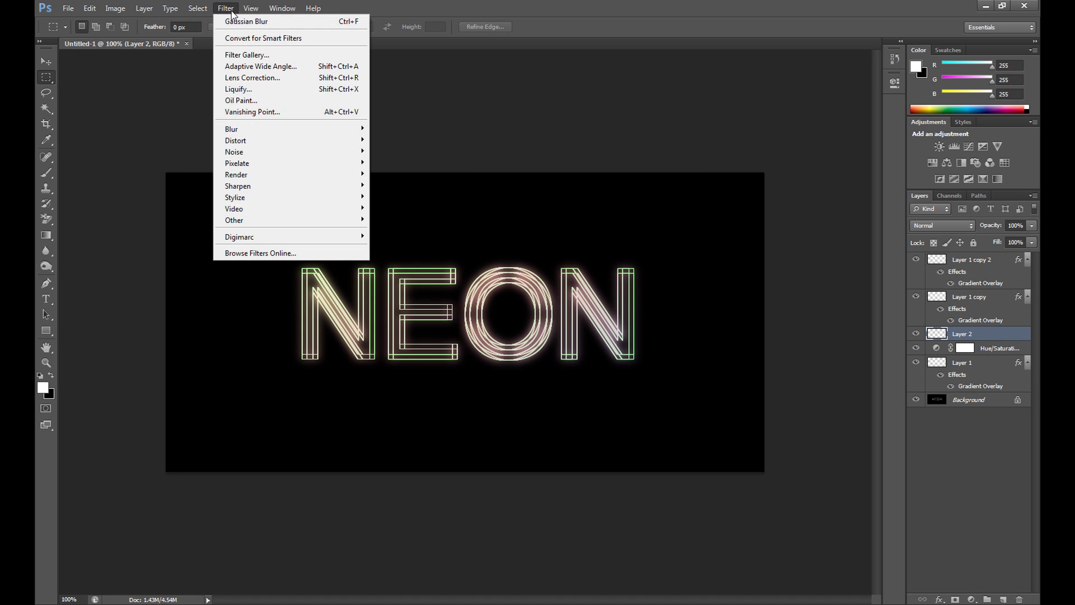
mouse_move(275, 179)
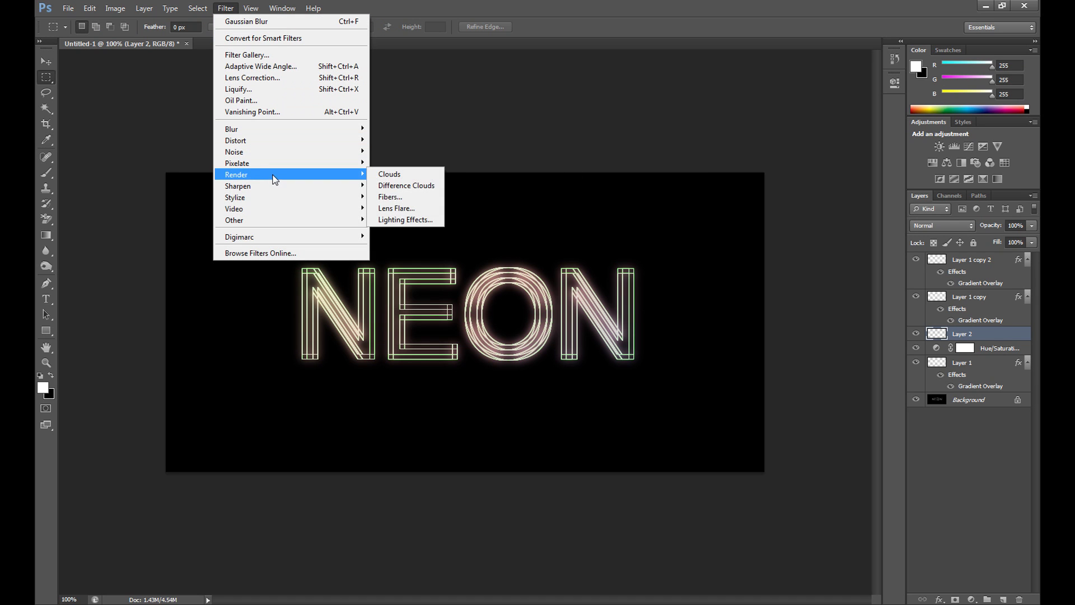
click(390, 175)
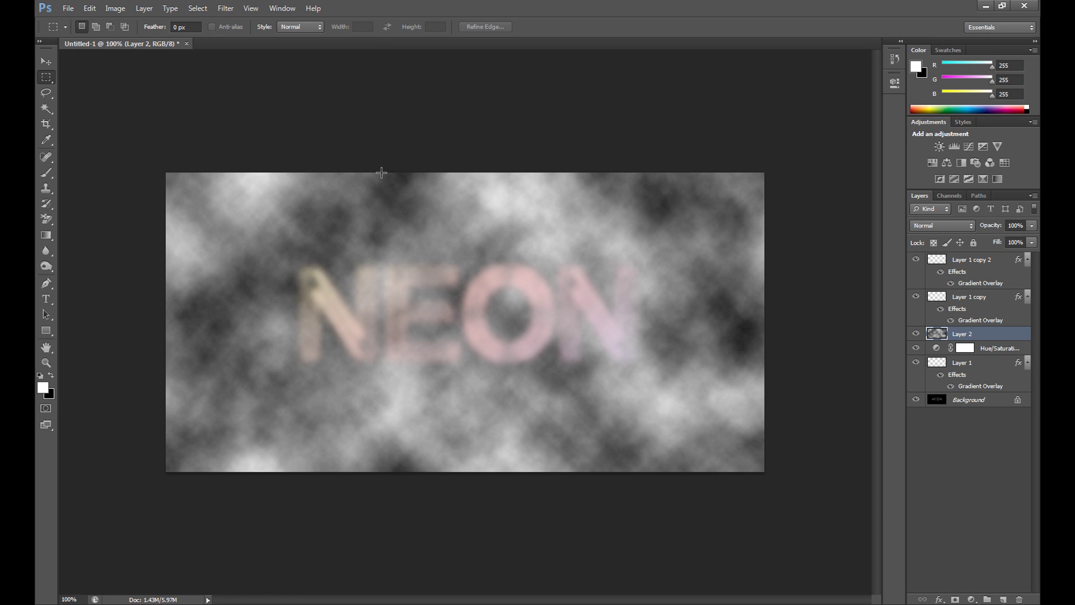
key(ctrl+f)
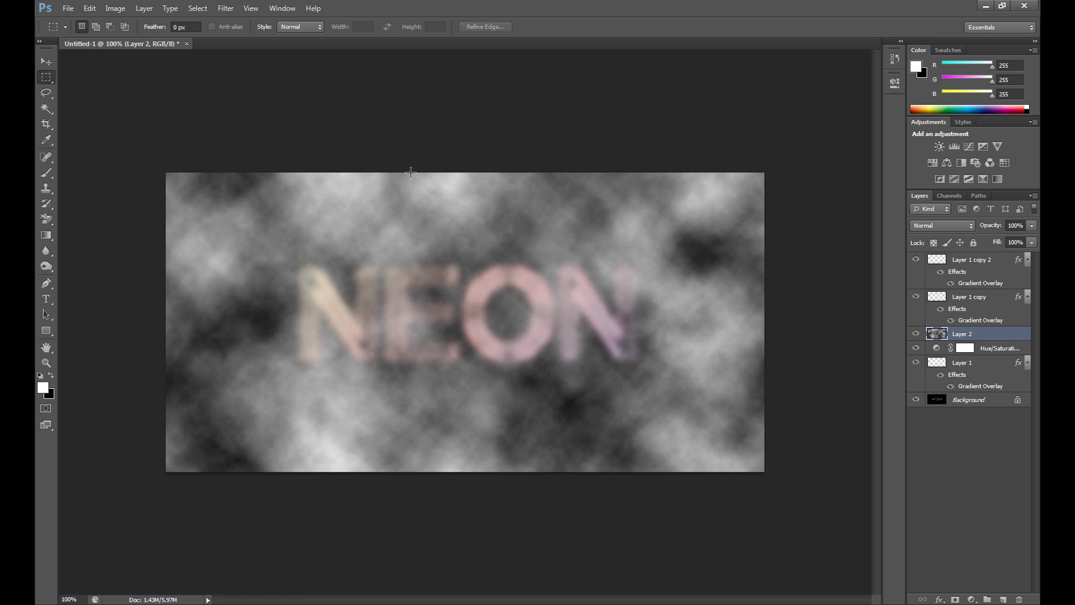
click(1033, 224)
drag(990, 240, 976, 242)
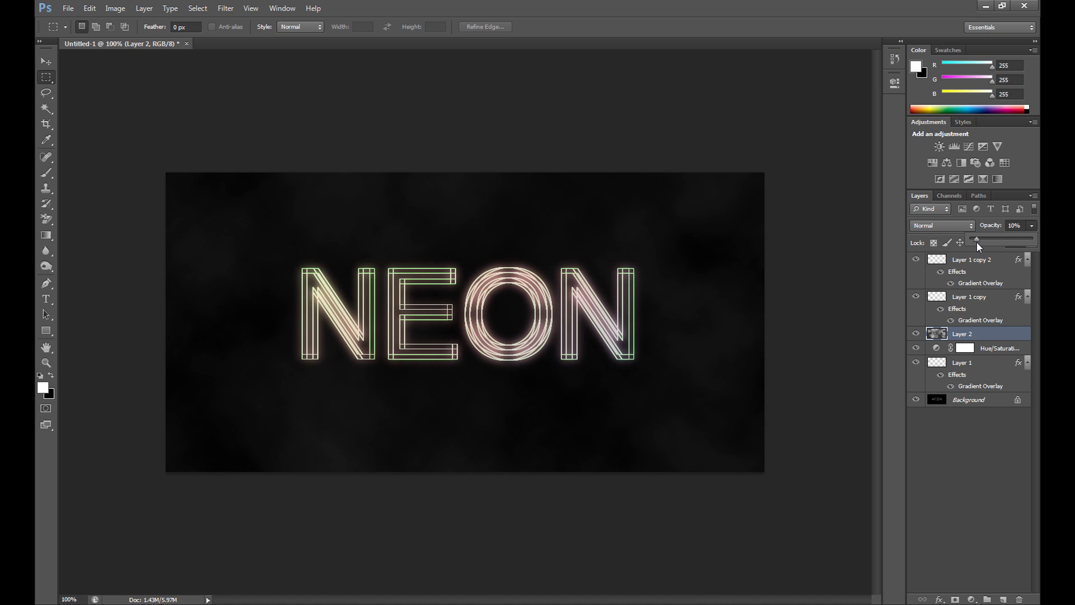
click(1033, 226)
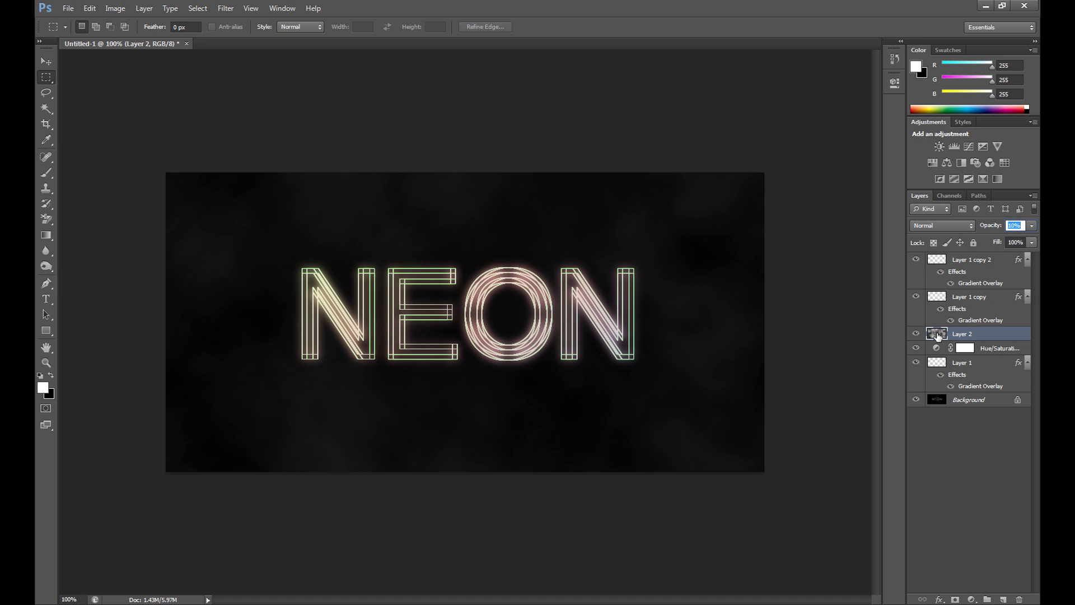
- Add a Color Overlay to Layer 2 in its Blending Options with cyan (00fcff) as the colour
right_click(939, 335)
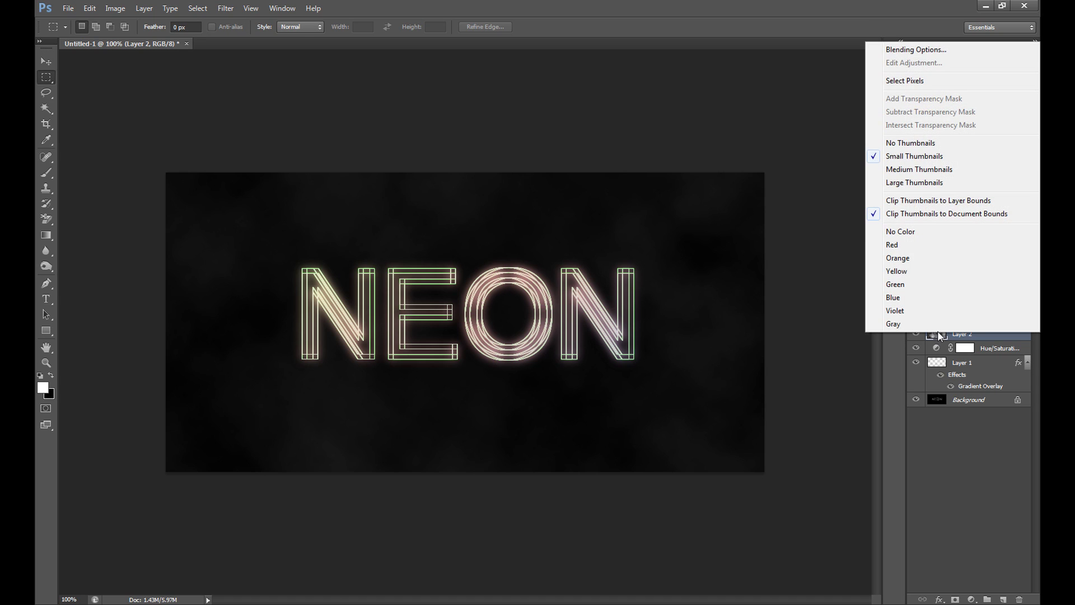
click(901, 50)
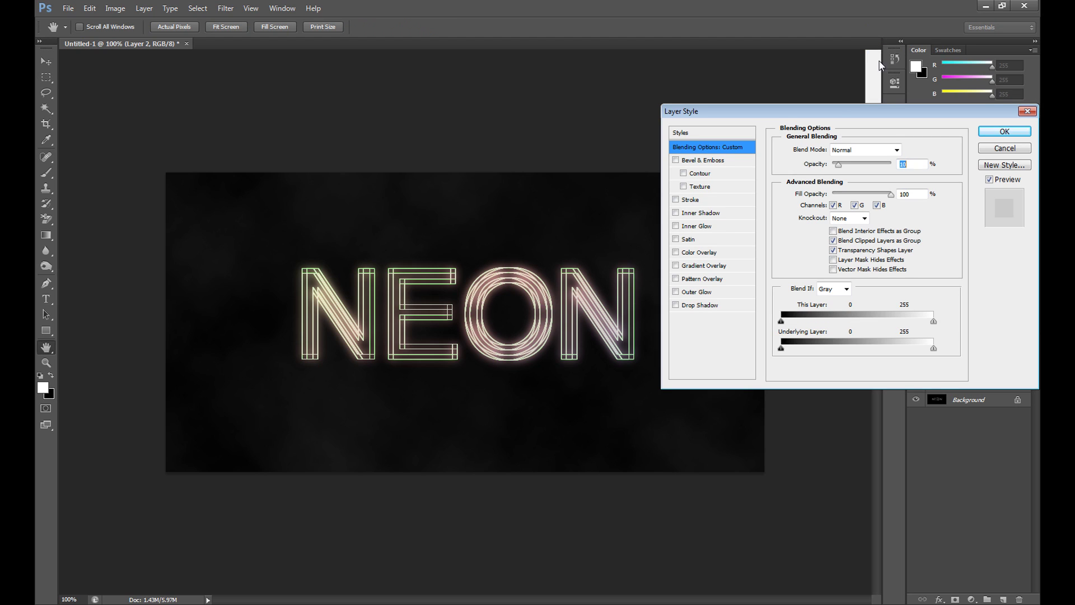
click(704, 252)
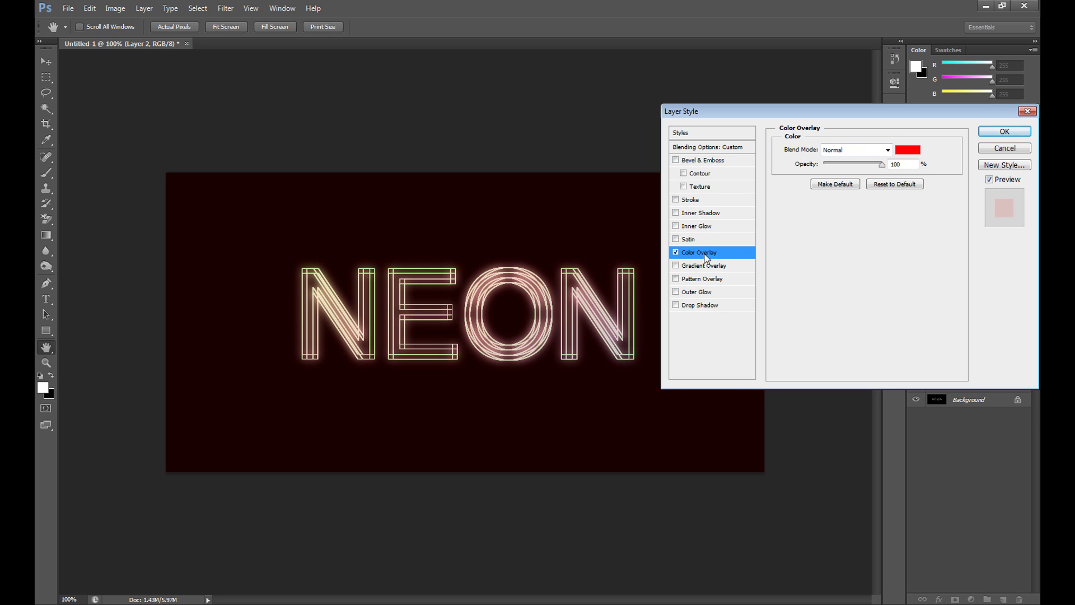
click(908, 149)
click(548, 238)
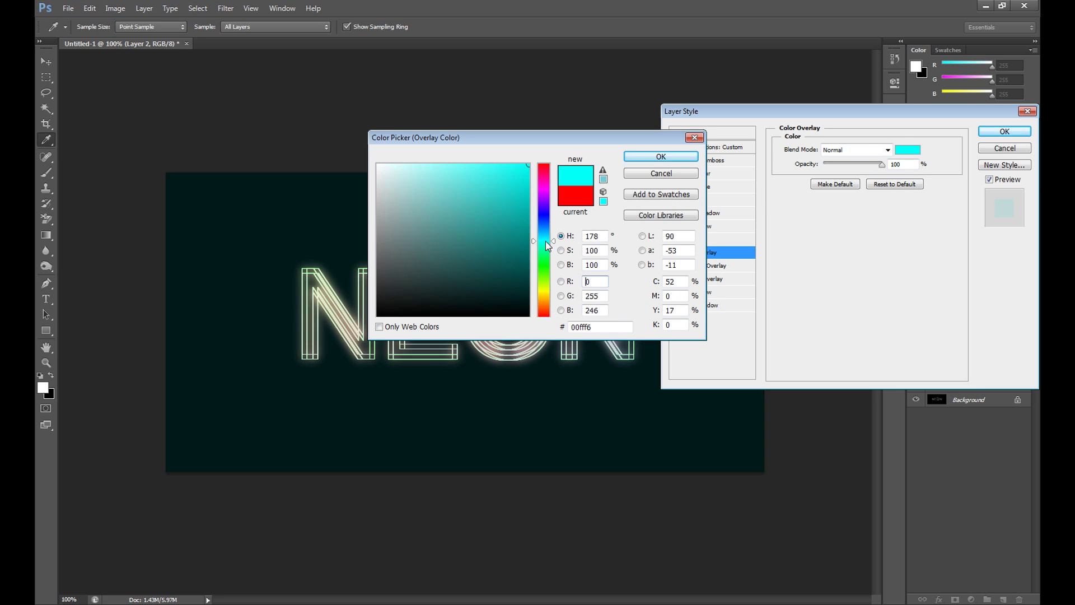
drag(548, 240, 548, 242)
click(661, 157)
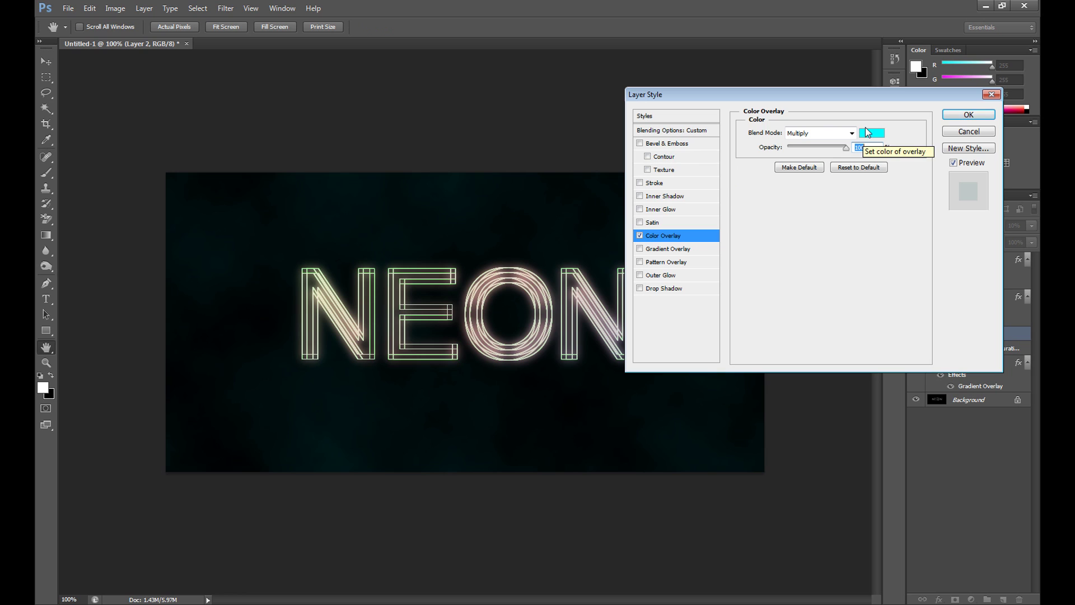
- Set the overlay to Multiply blend mode at 100% opacity and apply it
click(850, 135)
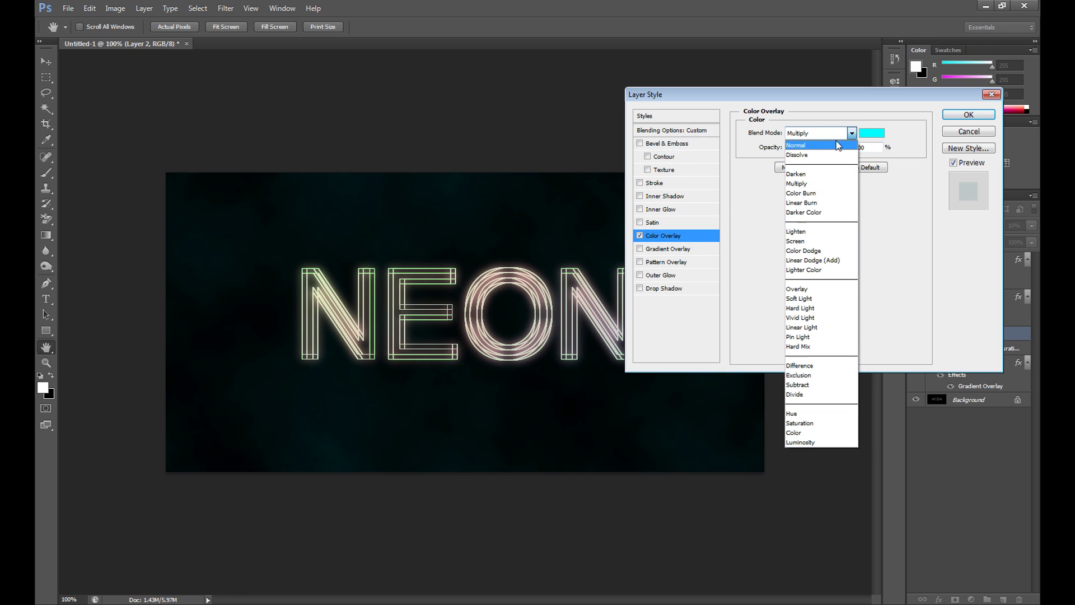
click(810, 184)
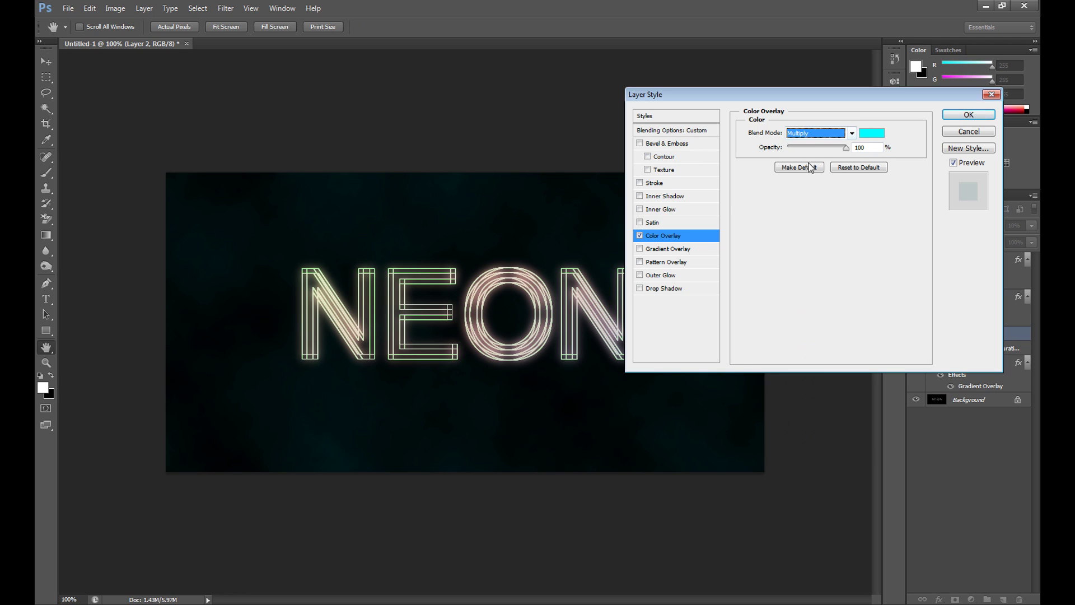
click(812, 134)
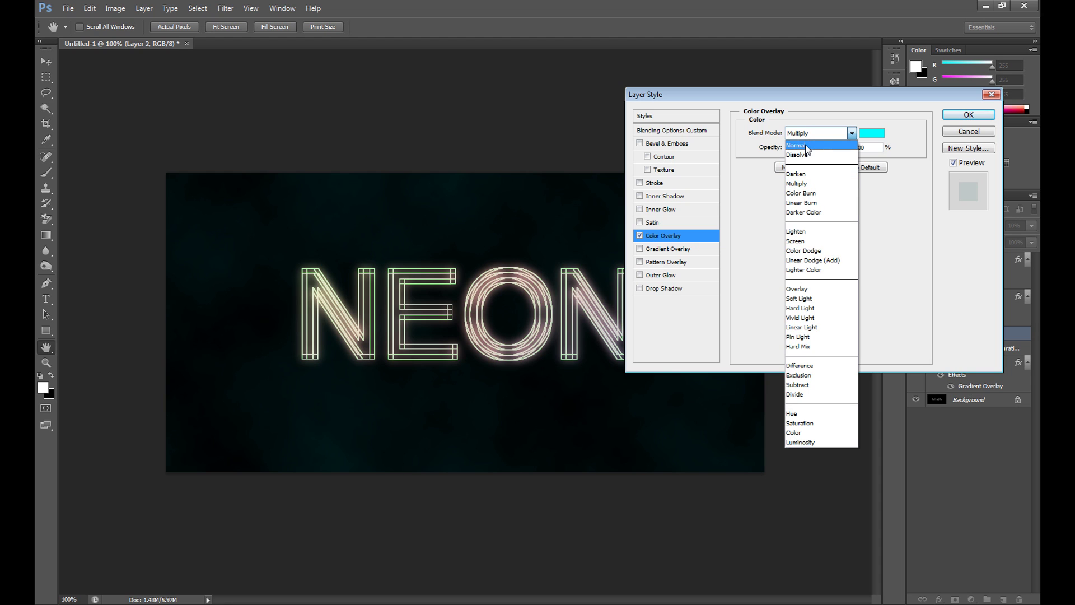
click(807, 147)
click(807, 147)
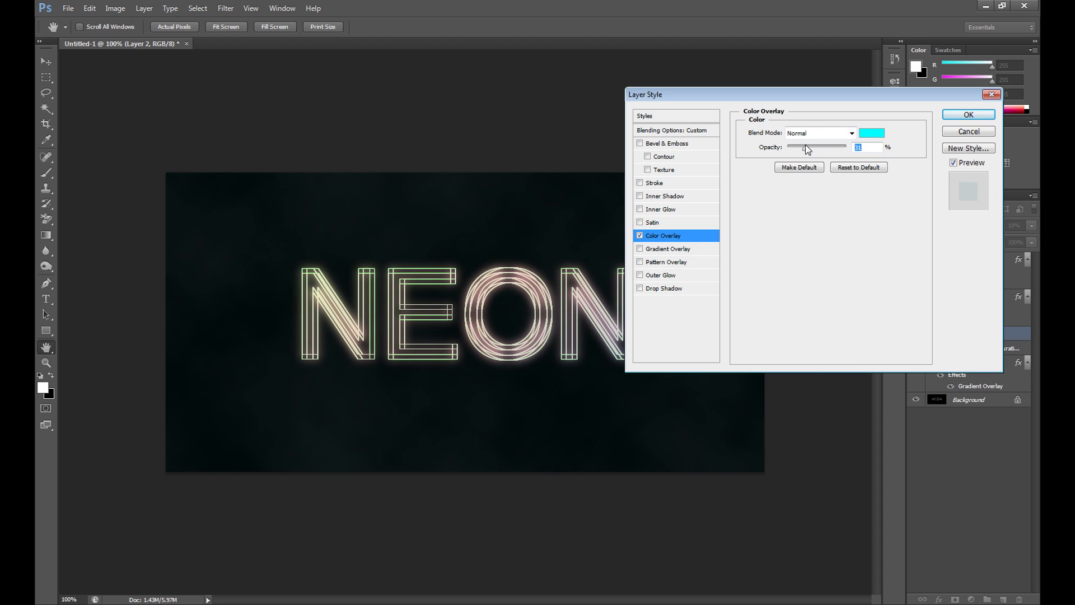
drag(805, 144, 869, 148)
click(852, 133)
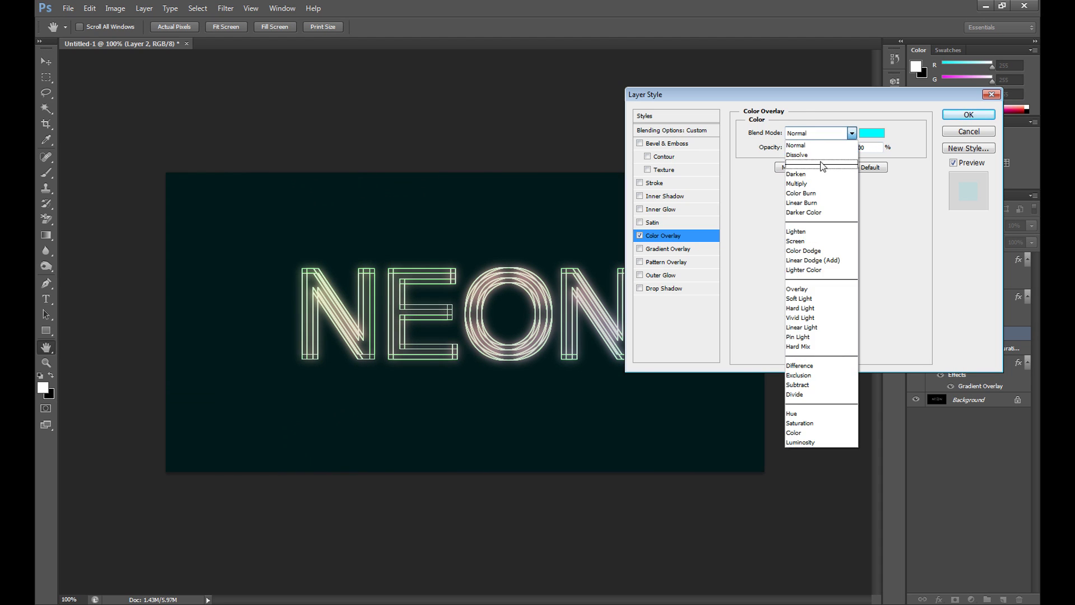
click(818, 183)
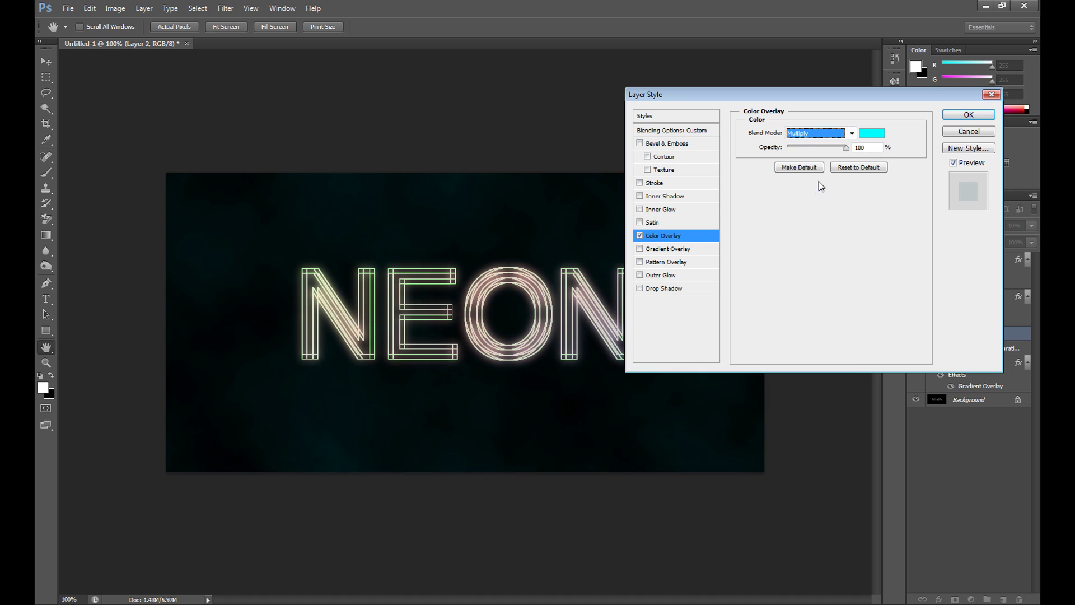
click(952, 116)
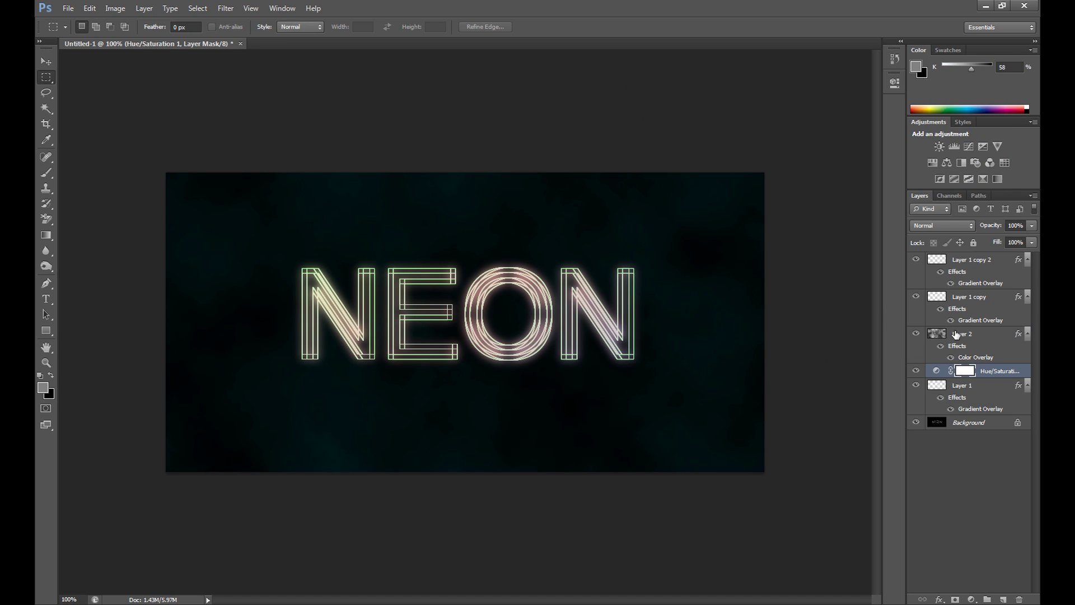
- Set Layer 2's cloud opacity to 15% and reselect the cloud layer
click(1031, 226)
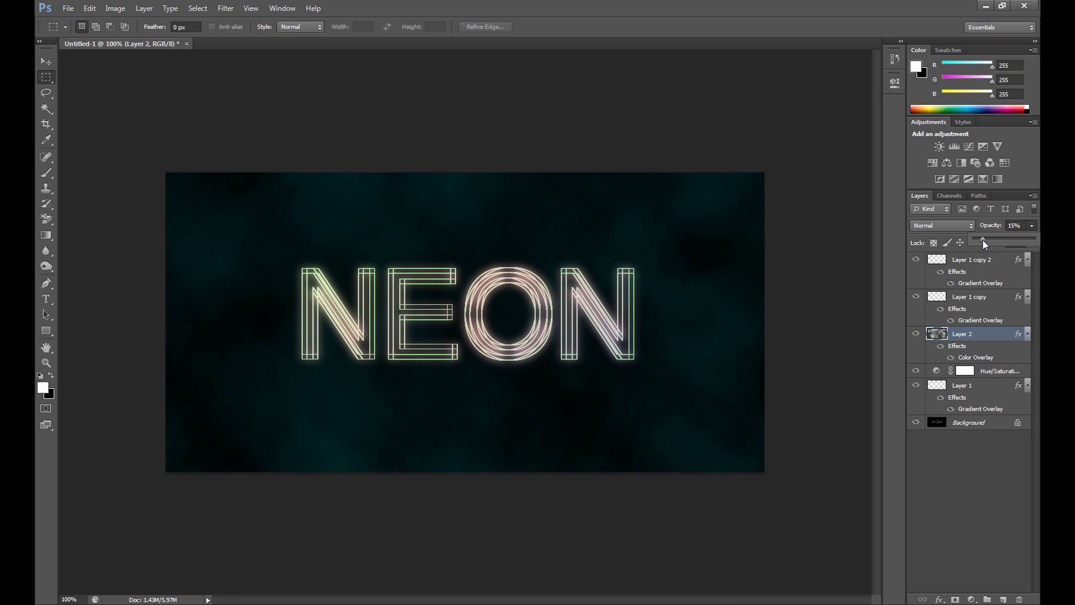
click(1027, 237)
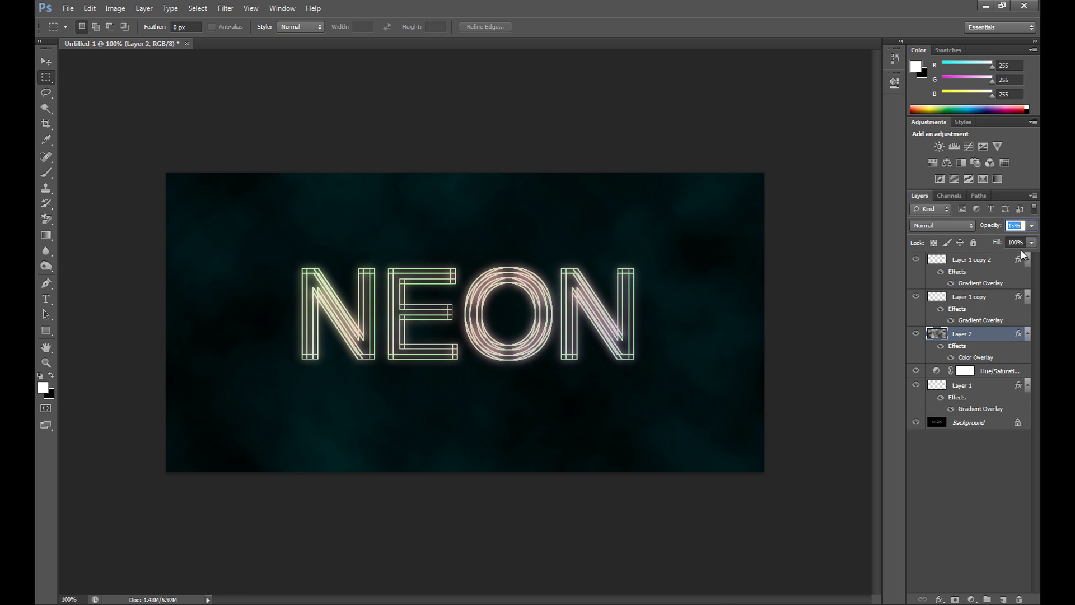
click(981, 264)
click(977, 334)
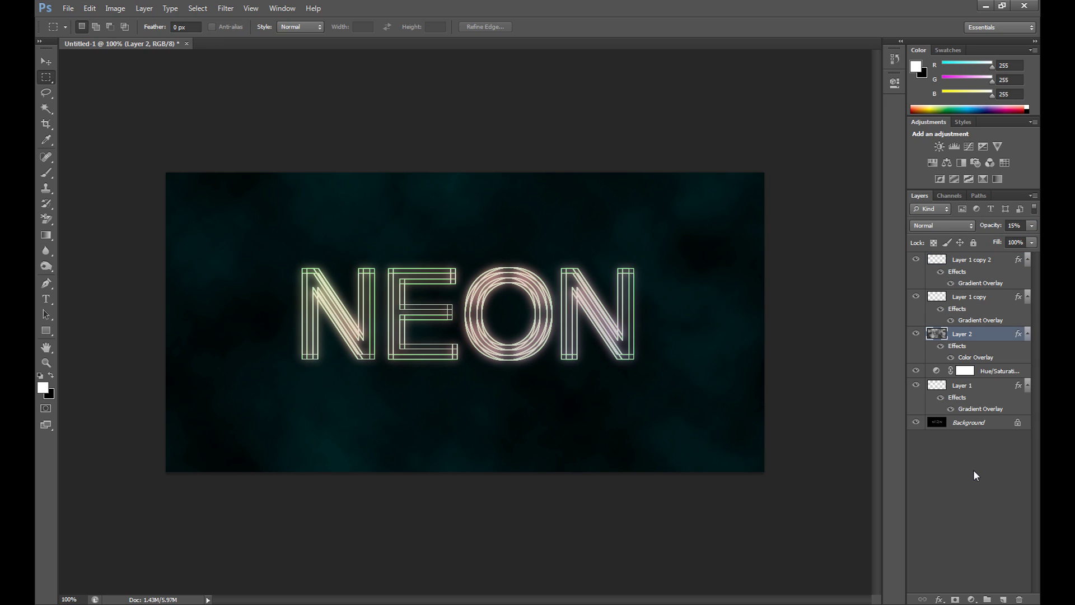